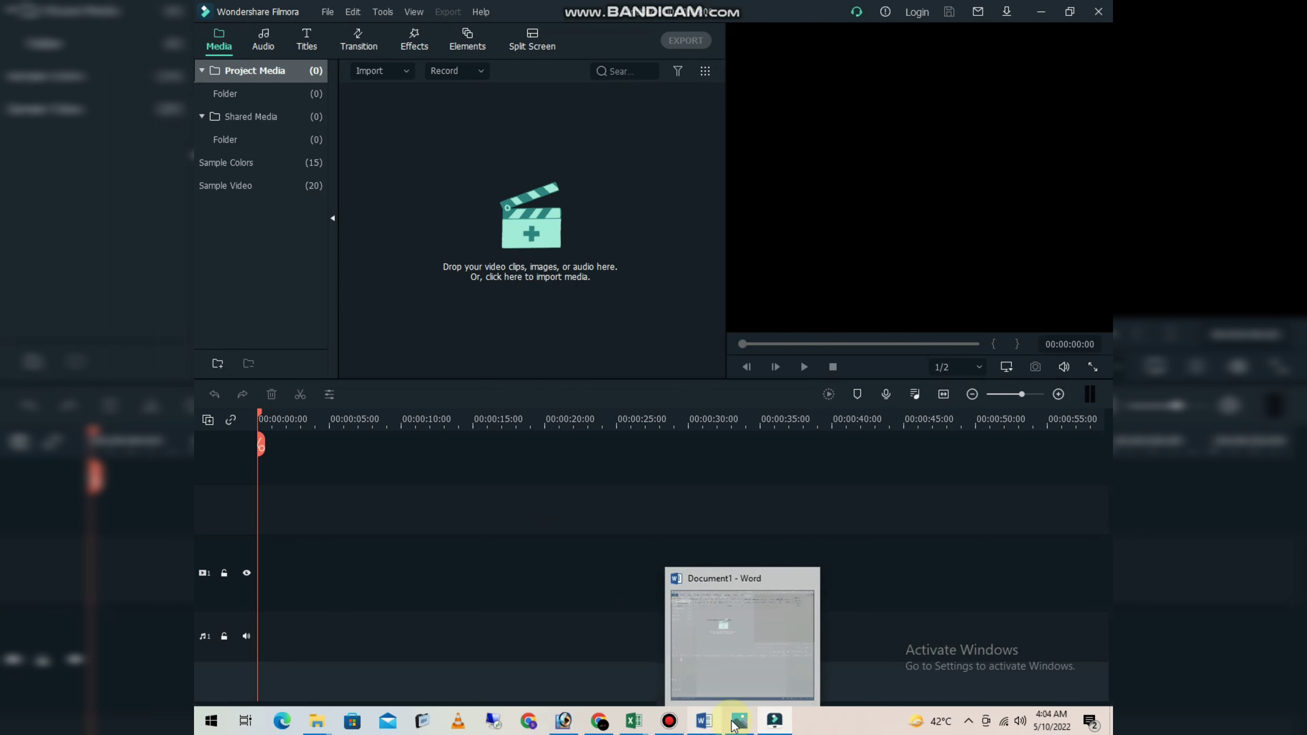
- Import the intro video from the 5vd folder into the Filmora project media
mouse_move(317, 720)
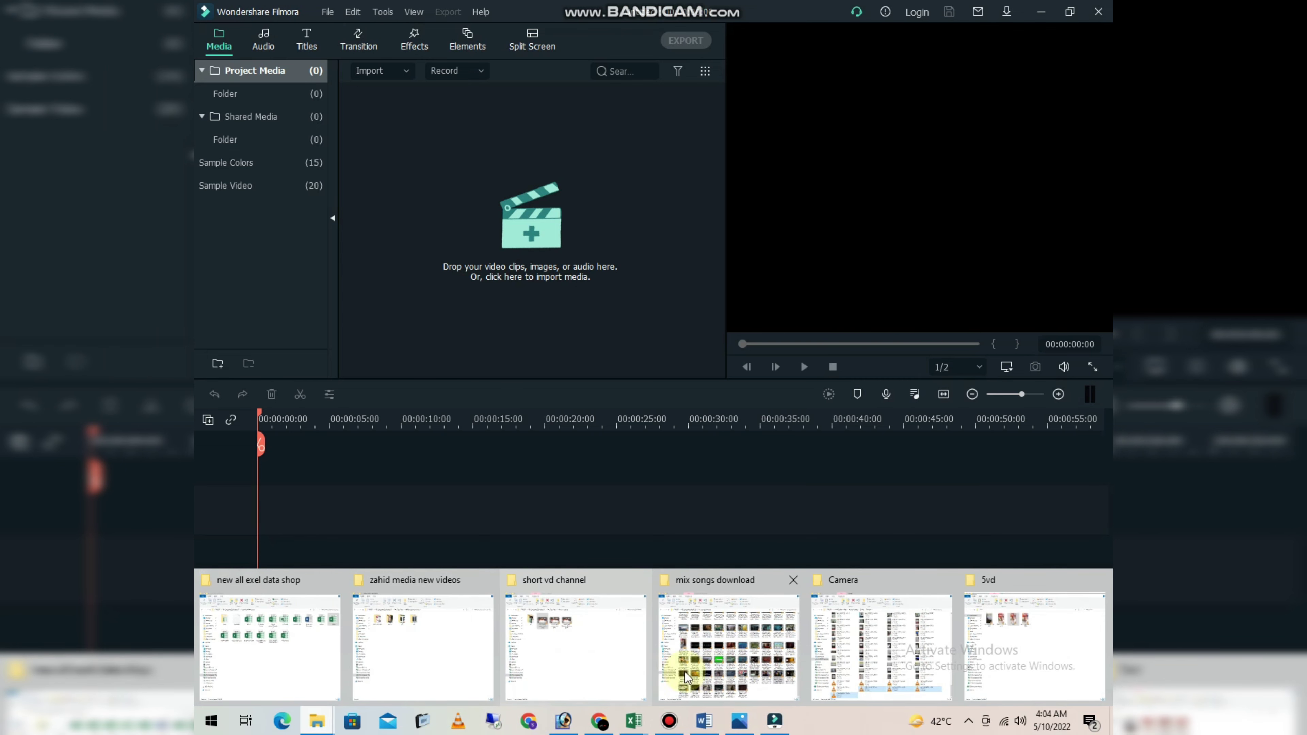
left_click(1008, 664)
left_click_drag(523, 189, 556, 322)
left_click(507, 316)
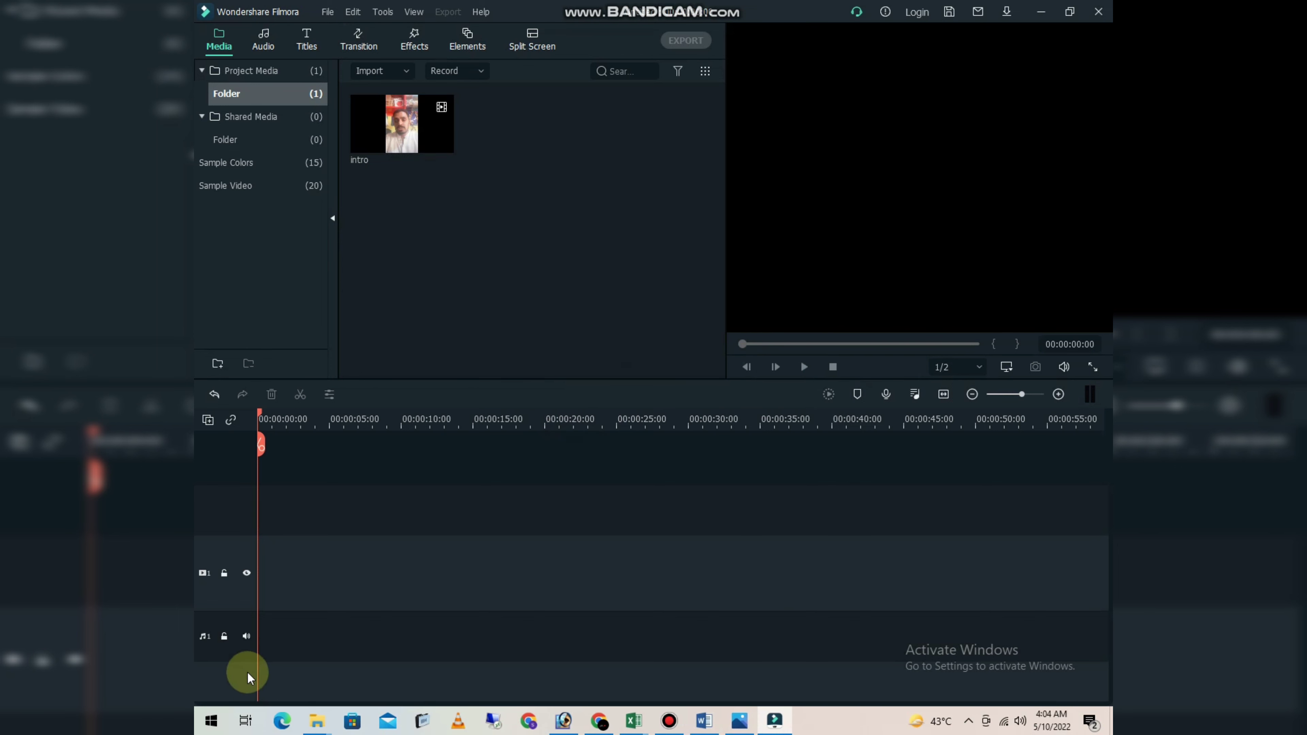
- Switch to File Explorer and open the Bandicam folder inside Documents
mouse_move(312, 728)
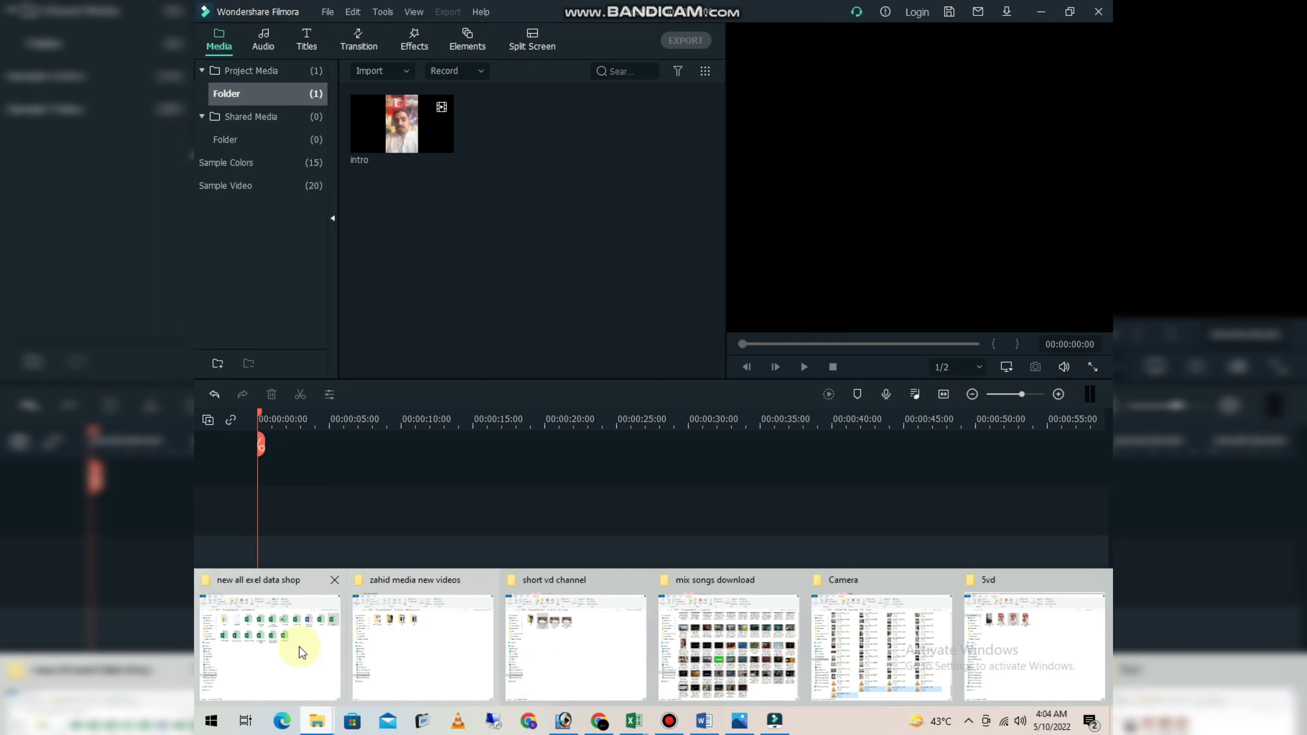
left_click(296, 674)
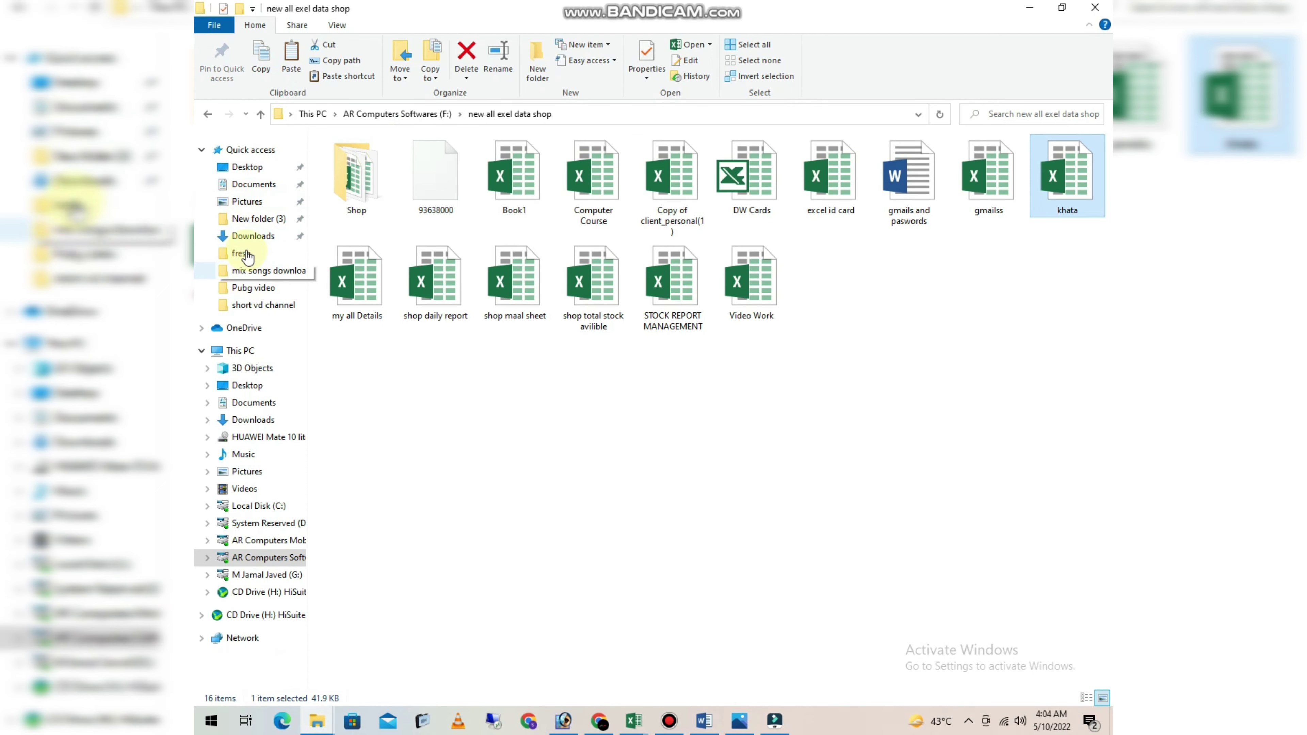
left_click(253, 186)
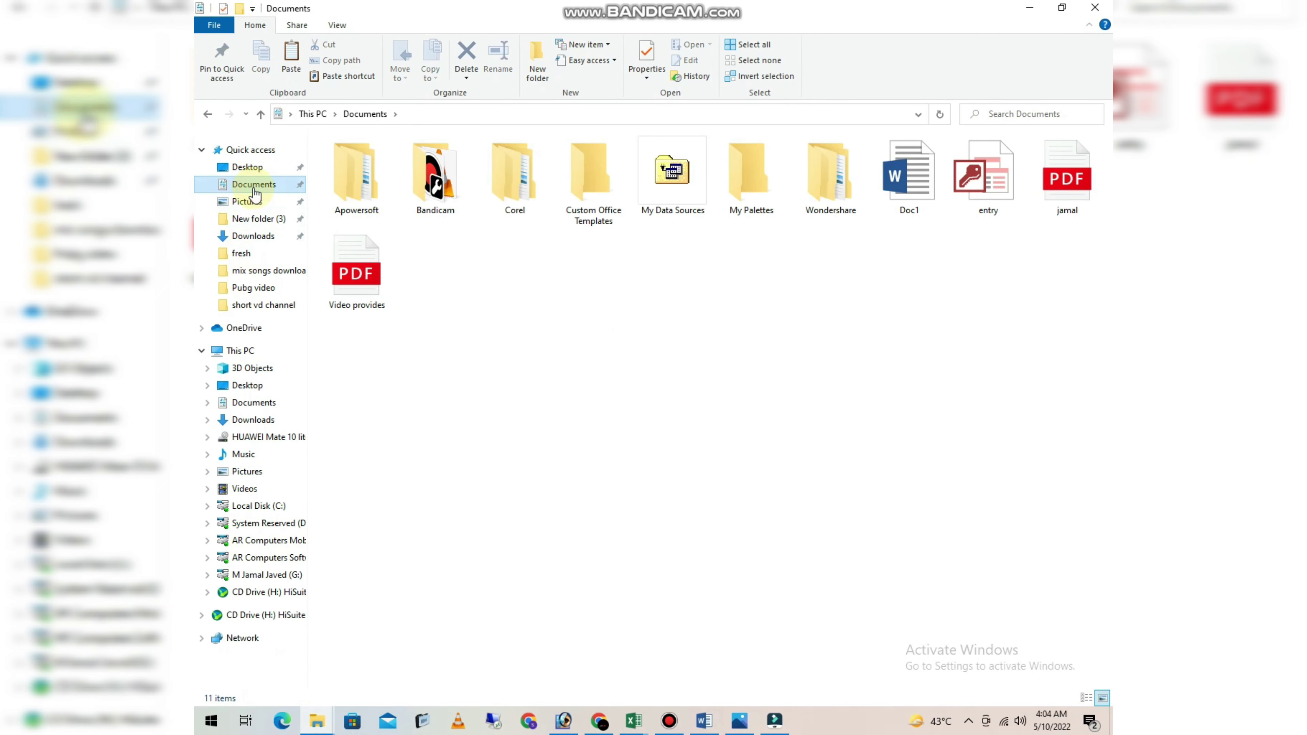
double_click(436, 188)
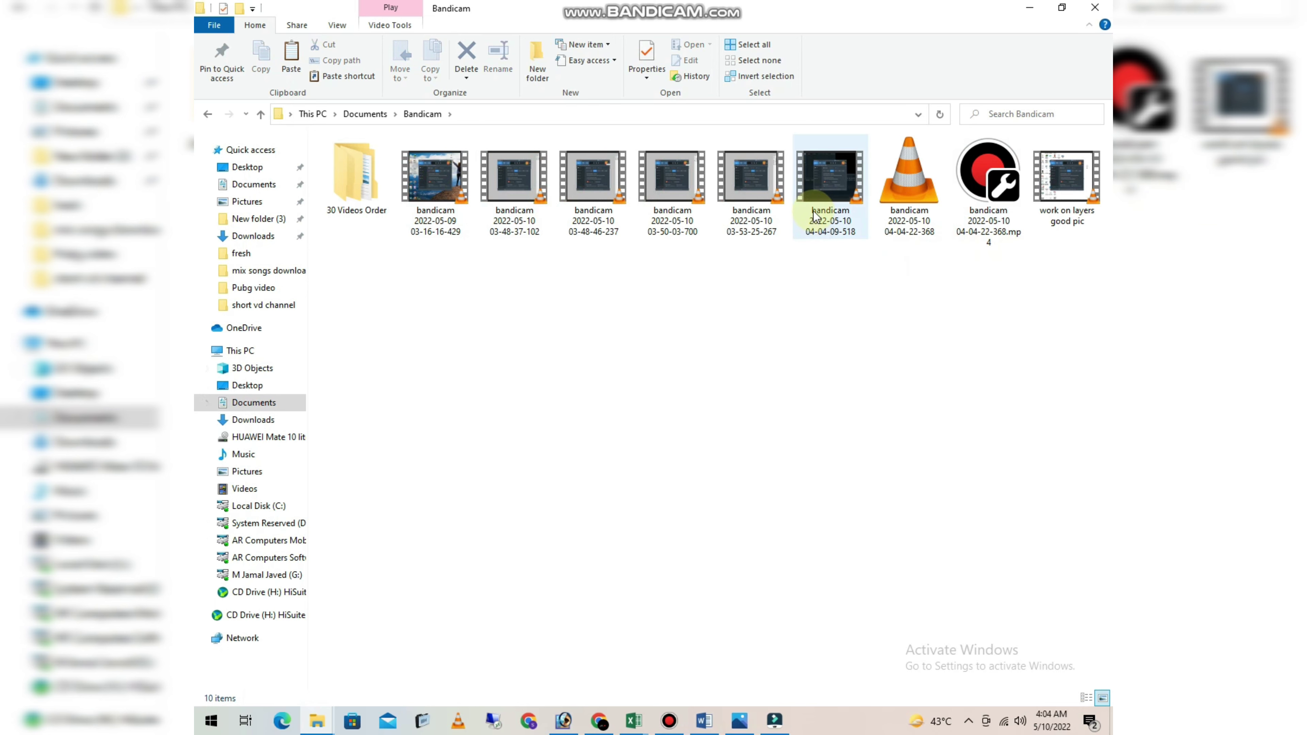
double_click(826, 211)
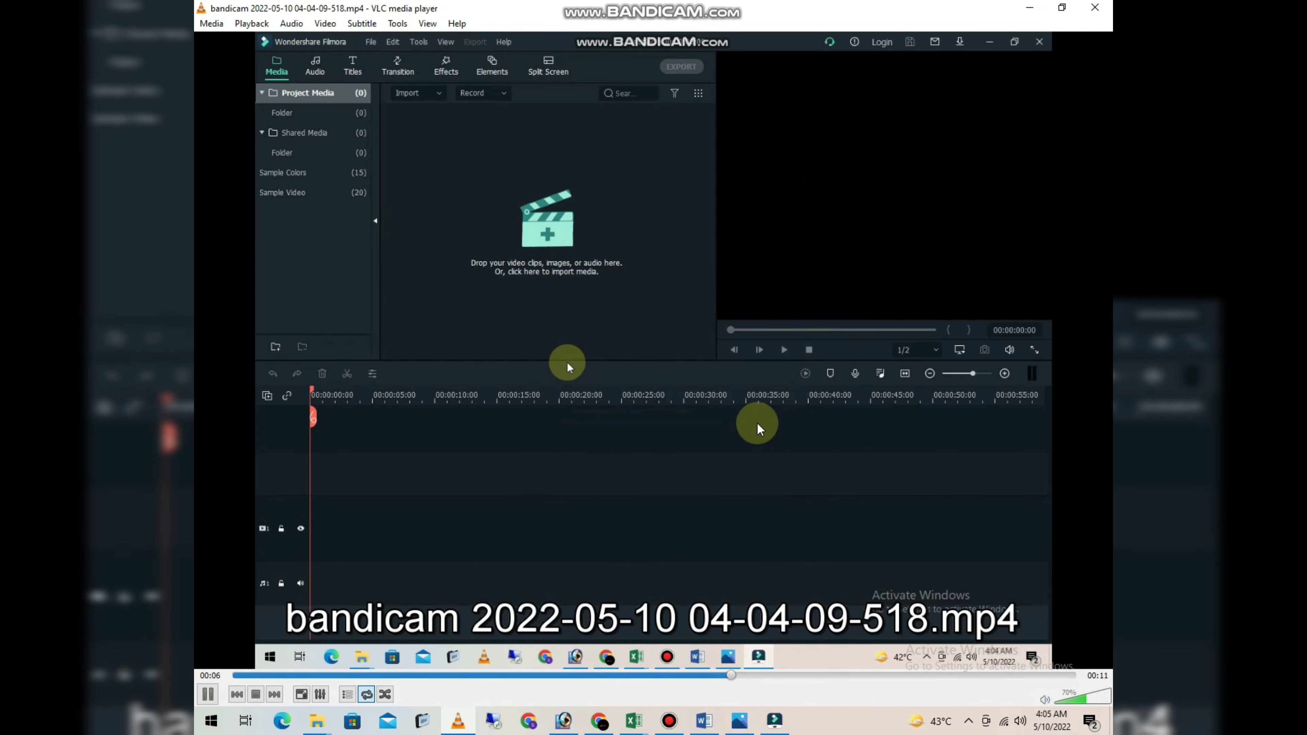
double_click(756, 422)
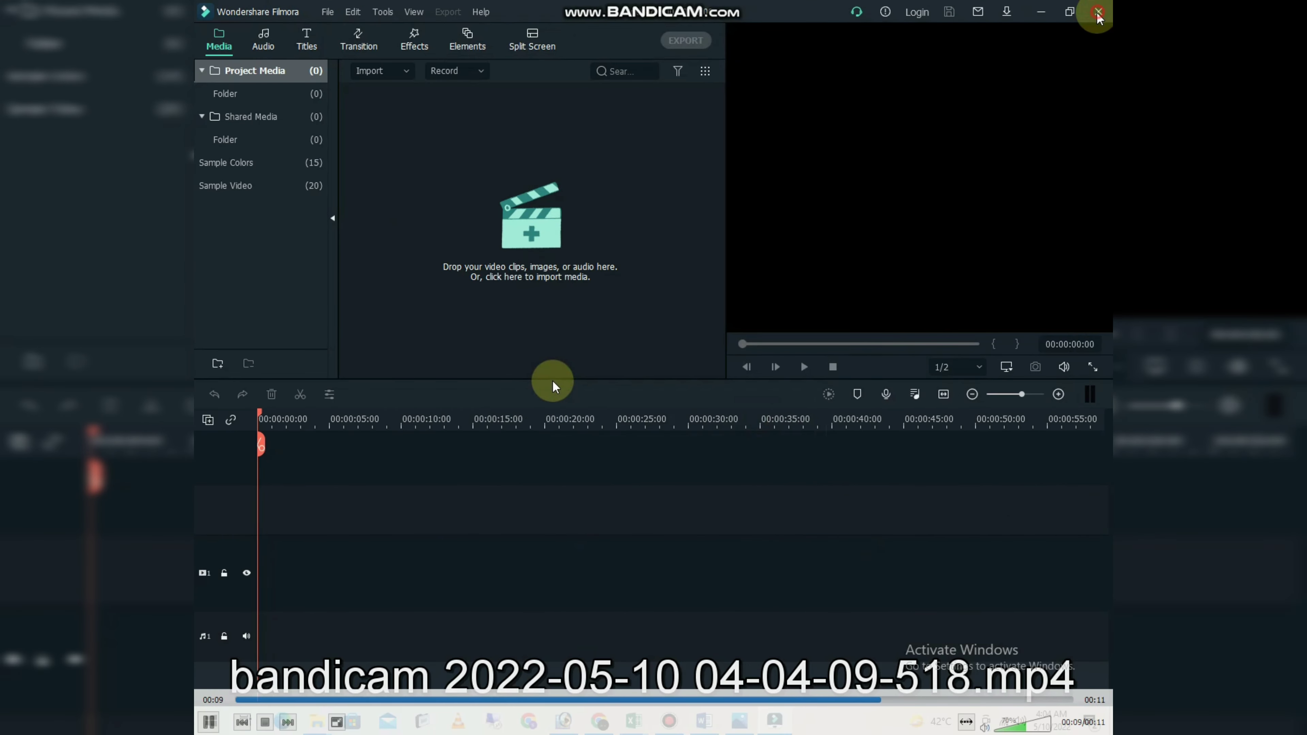
double_click(847, 269)
left_click(1102, 12)
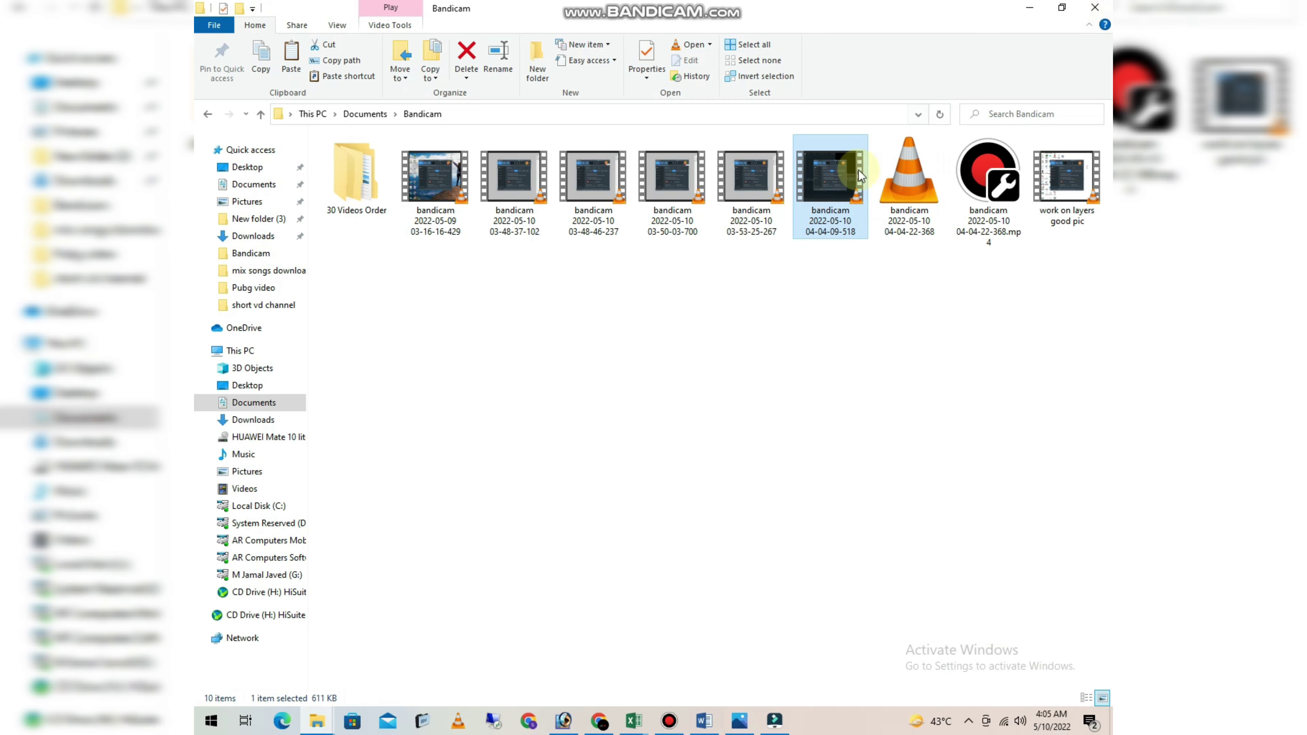
double_click(749, 182)
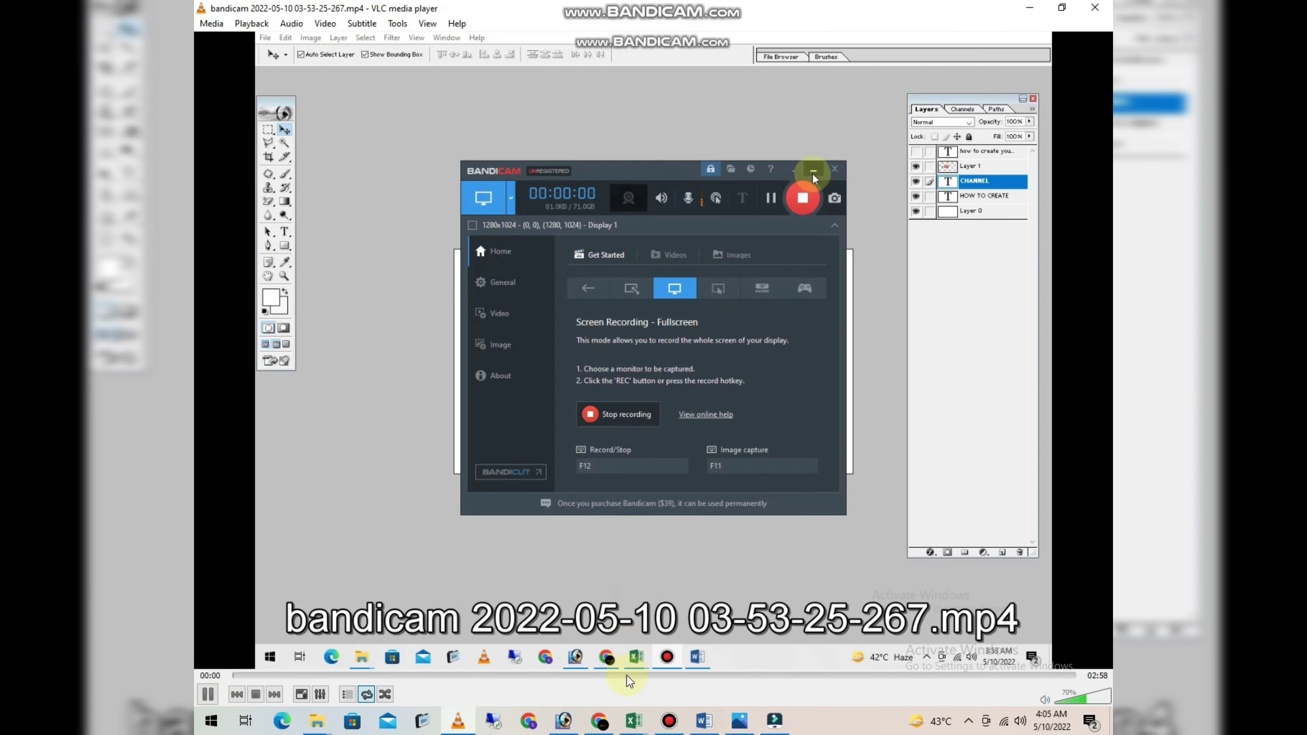
left_click(627, 676)
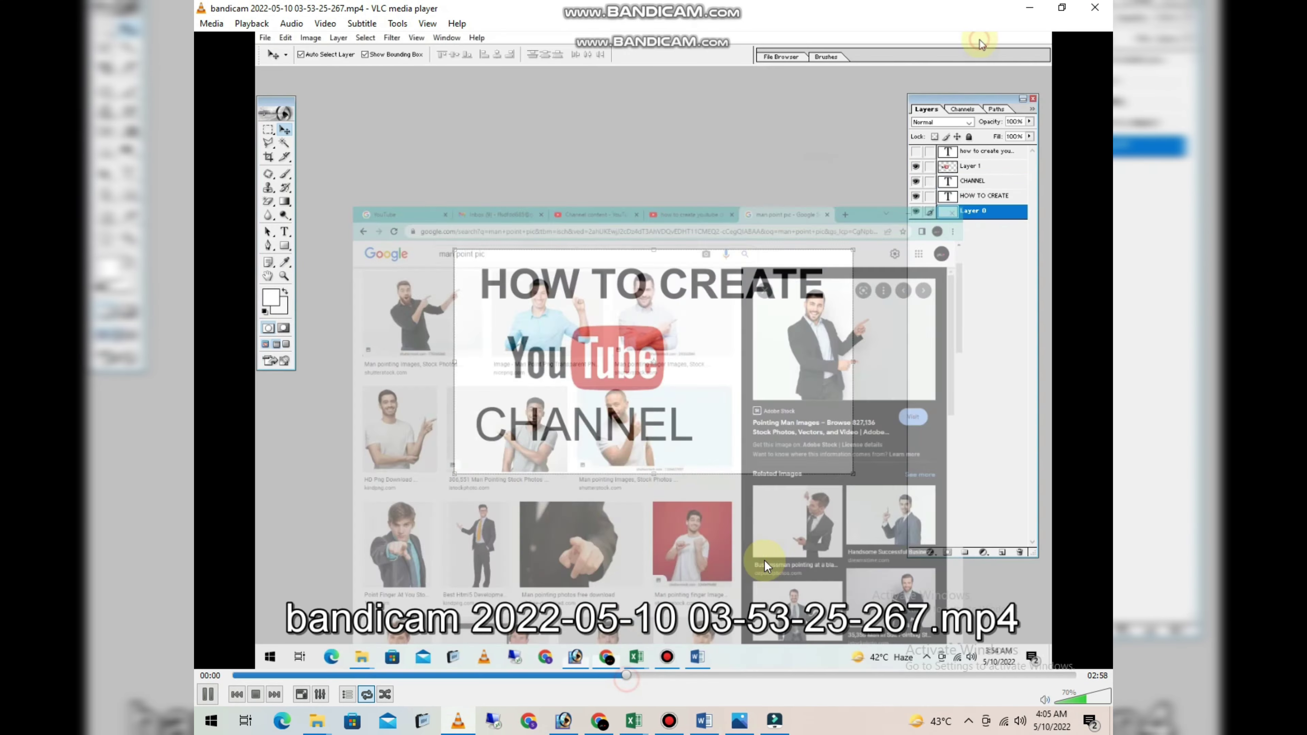
left_click(1094, 7)
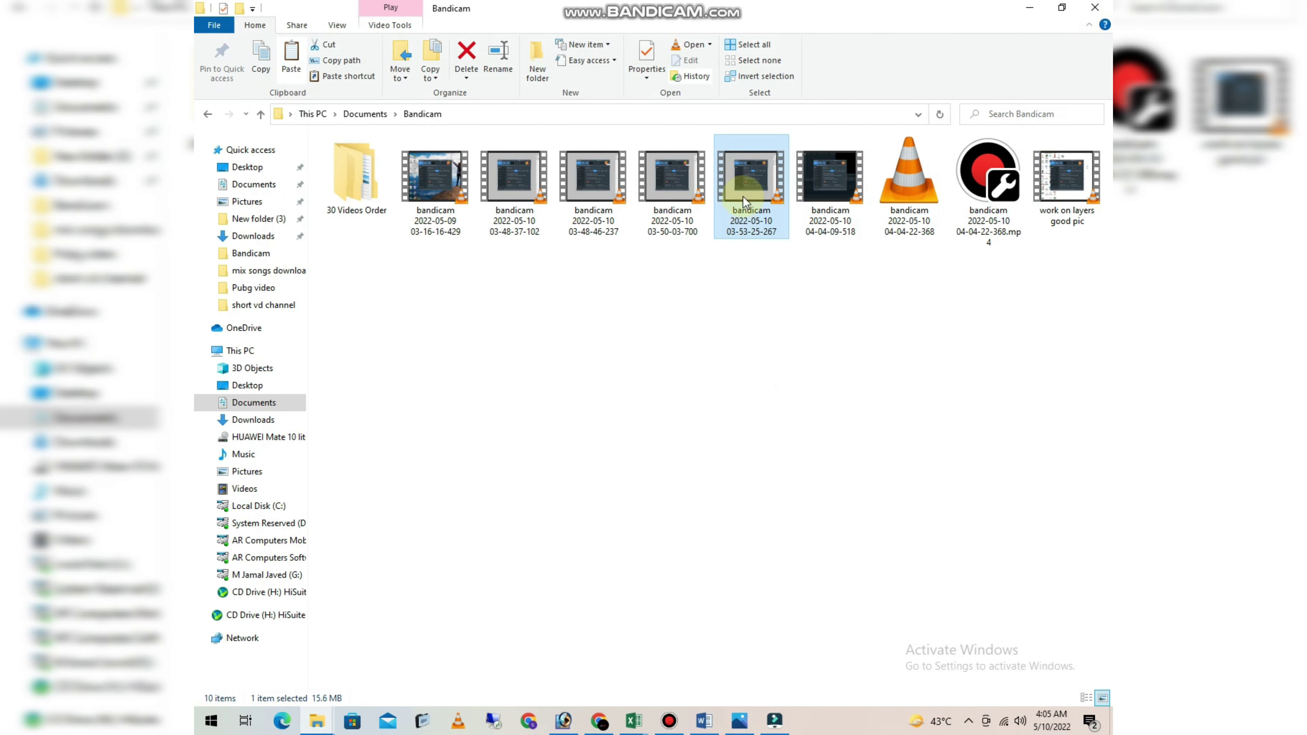
left_click_drag(744, 197, 749, 638)
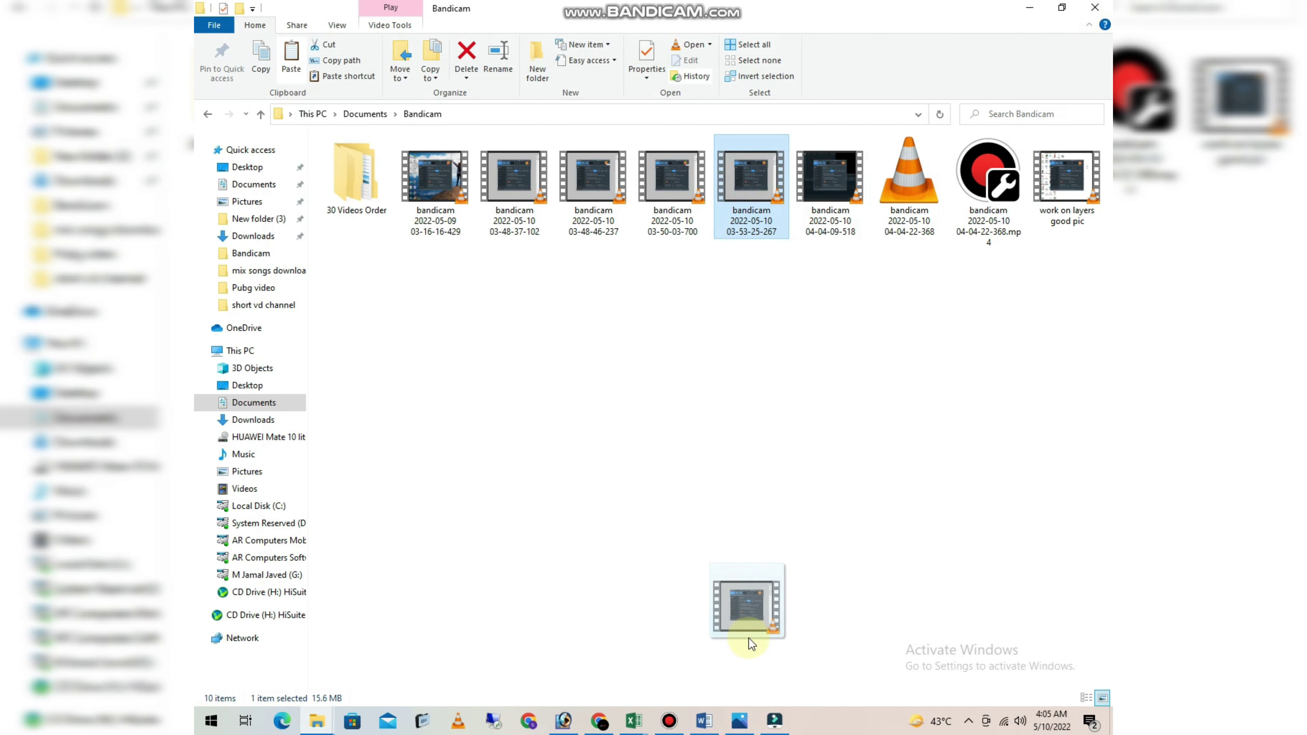
left_click_drag(770, 704, 497, 223)
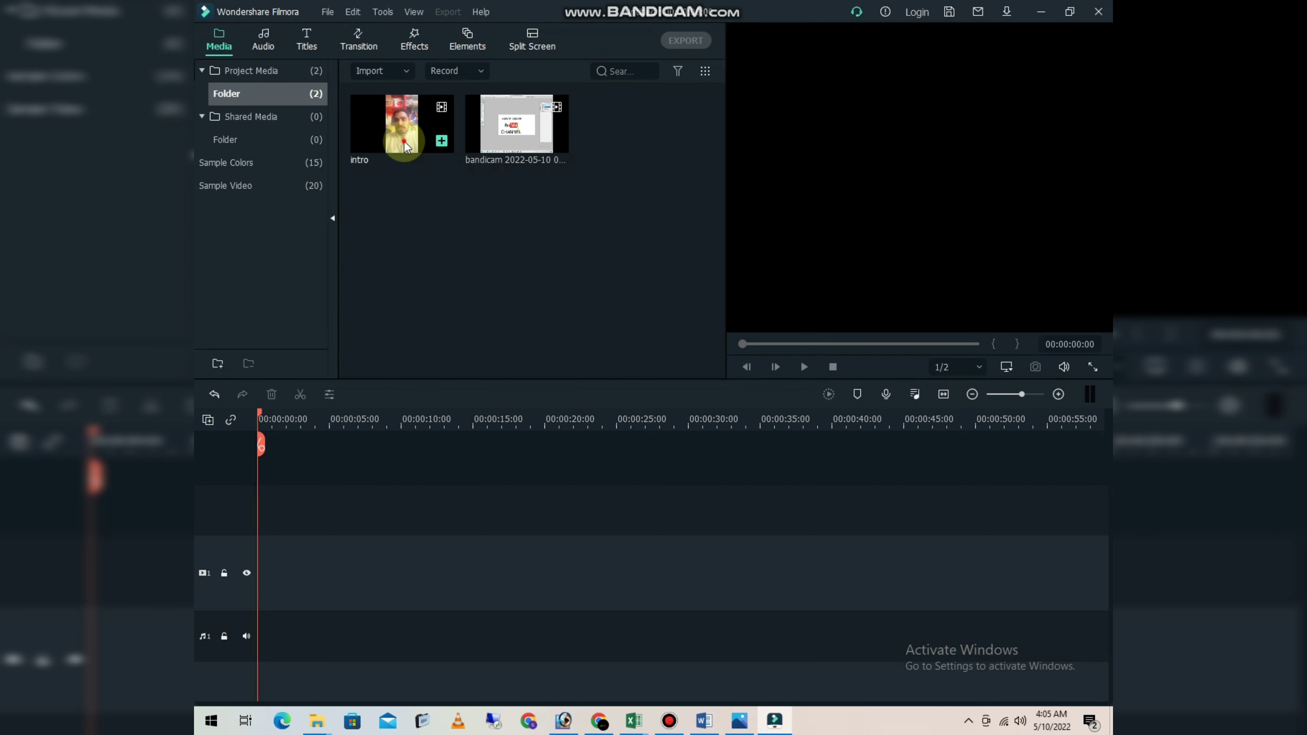
- Place the intro and the imported recording one after the other on video track 1, matching the project to 720 x 1280 30fps
left_click_drag(404, 143, 261, 552)
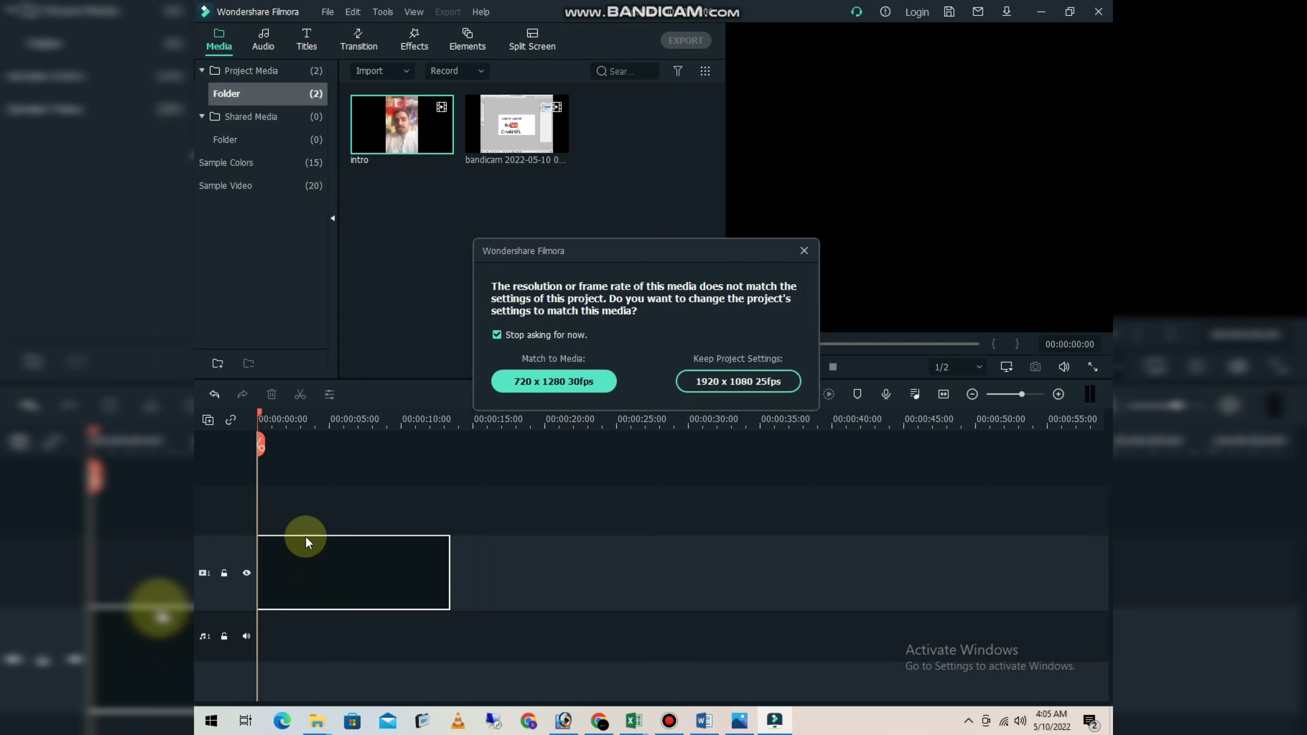
left_click(564, 384)
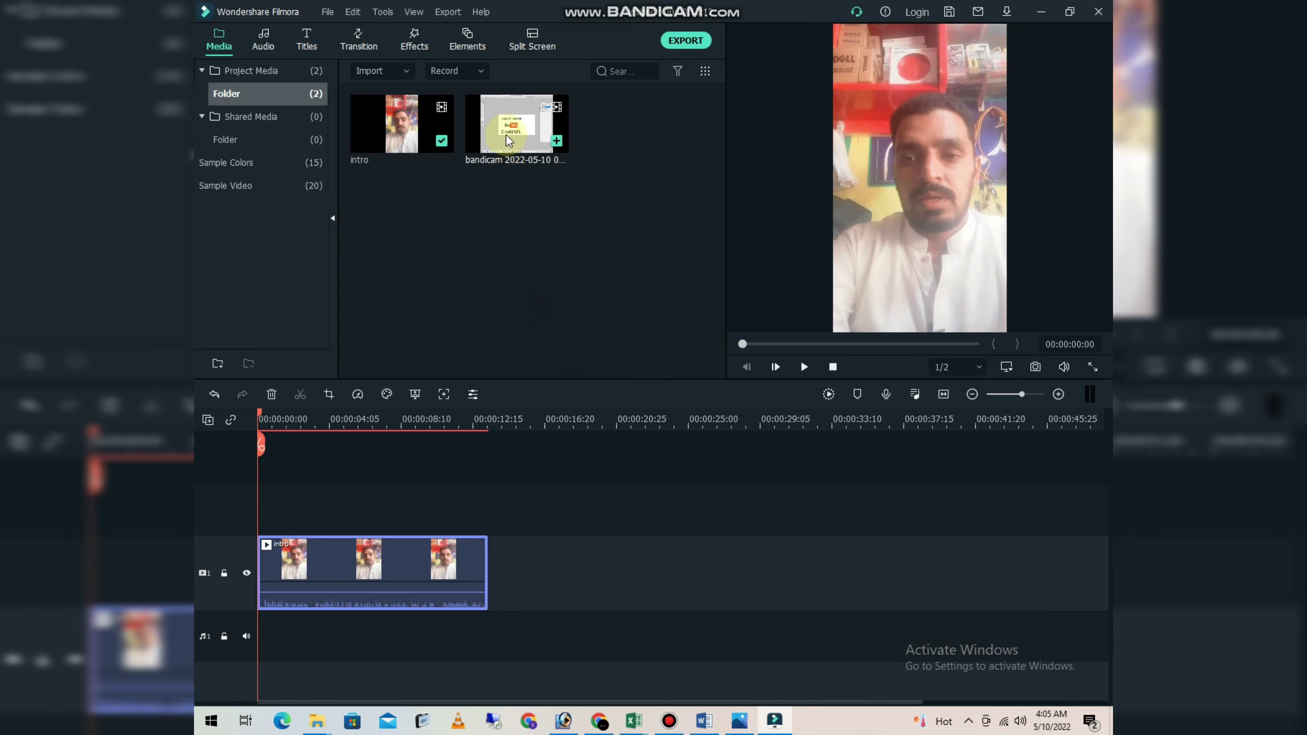
left_click_drag(546, 338, 484, 557)
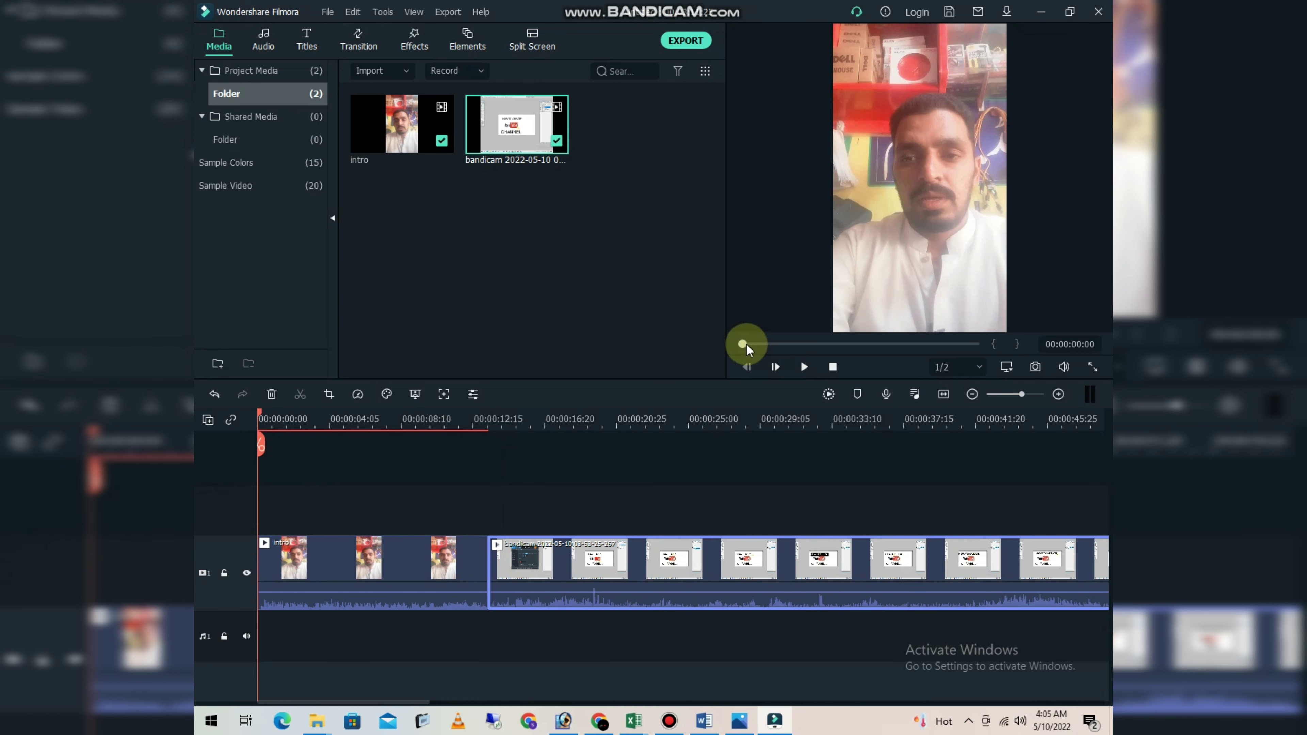
left_click_drag(747, 344, 764, 344)
mouse_move(516, 413)
left_mouse_down()
mouse_move(480, 415)
mouse_move(502, 426)
left_mouse_up()
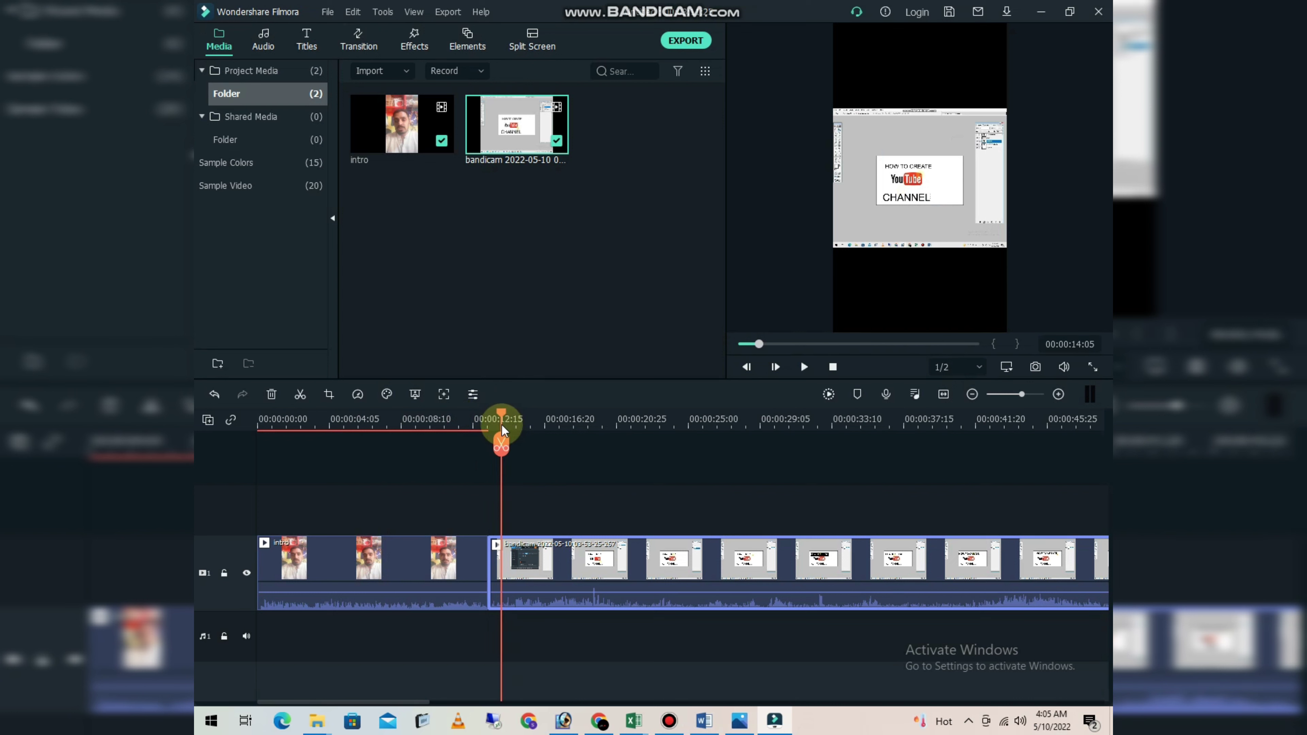
left_click(502, 449)
key("ctrl+z")
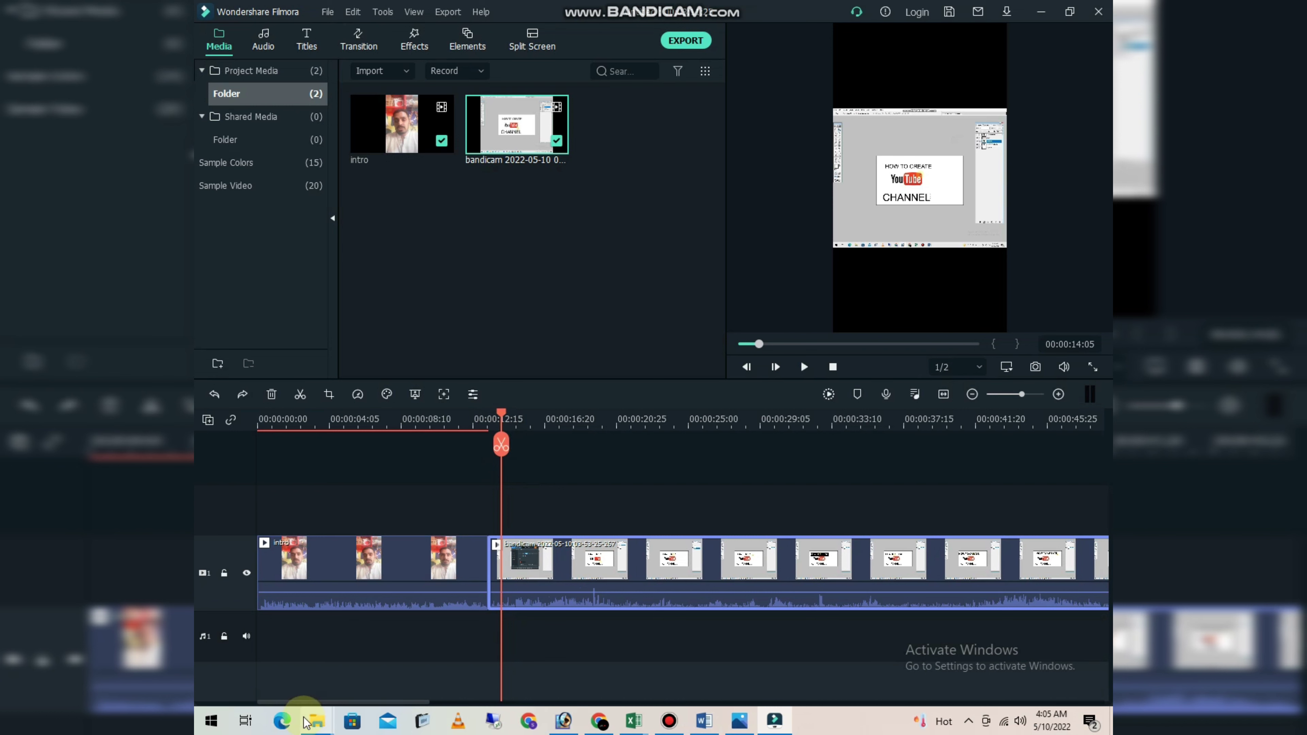
left_click(312, 723)
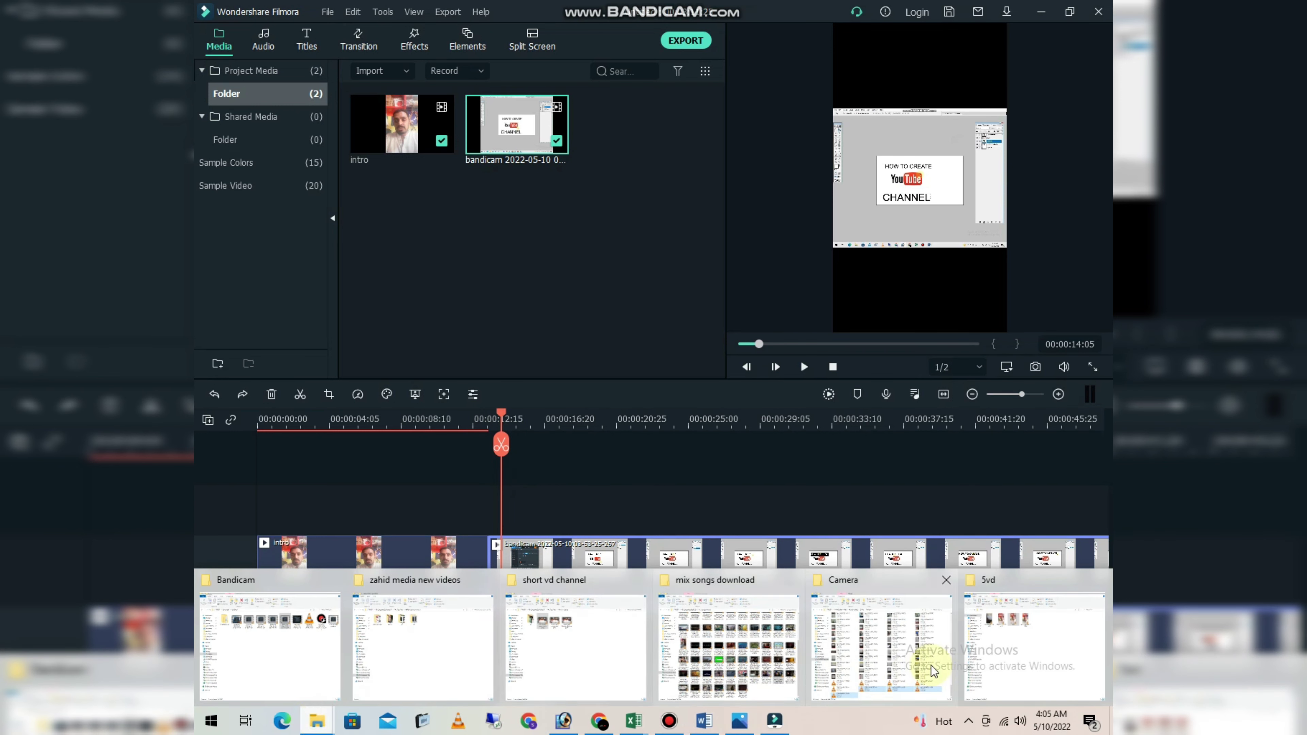
left_click(318, 661)
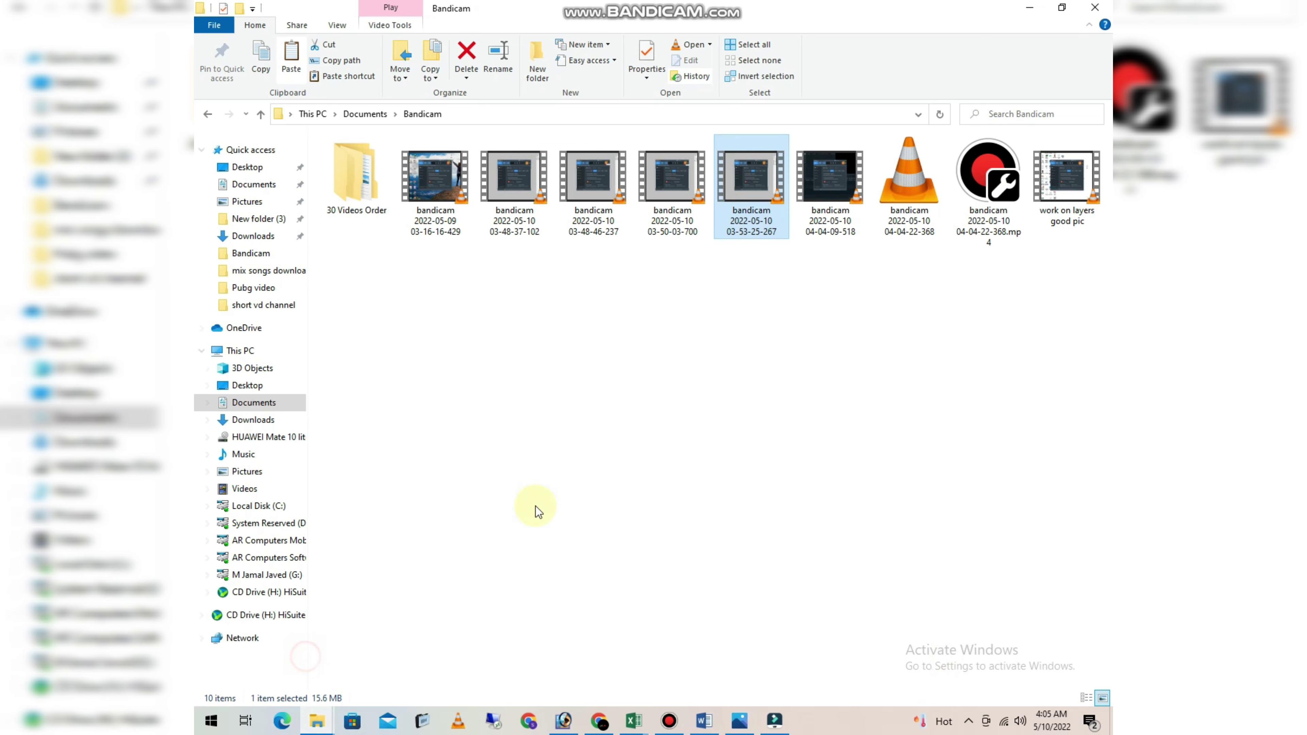
left_click_drag(689, 238, 562, 307)
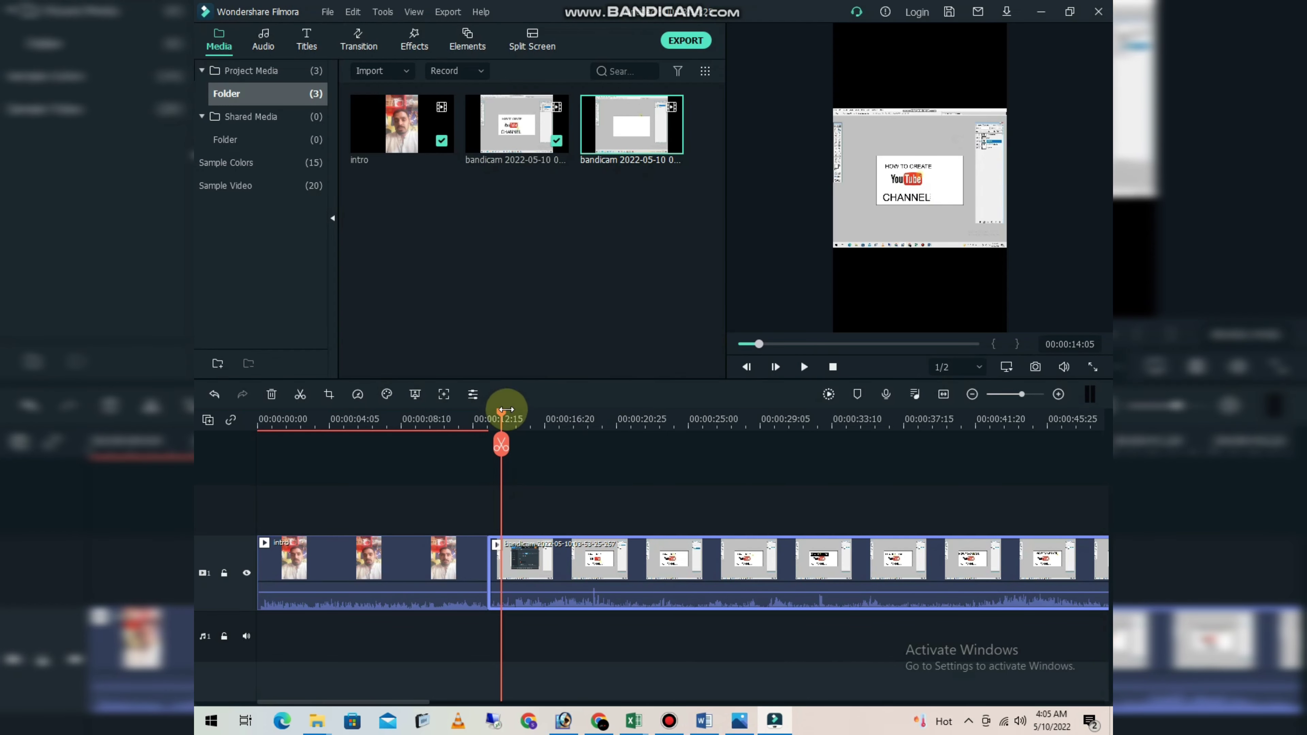
- Insert the newly imported recording on video track 1 between the intro and the other recording
left_click_drag(501, 421, 414, 419)
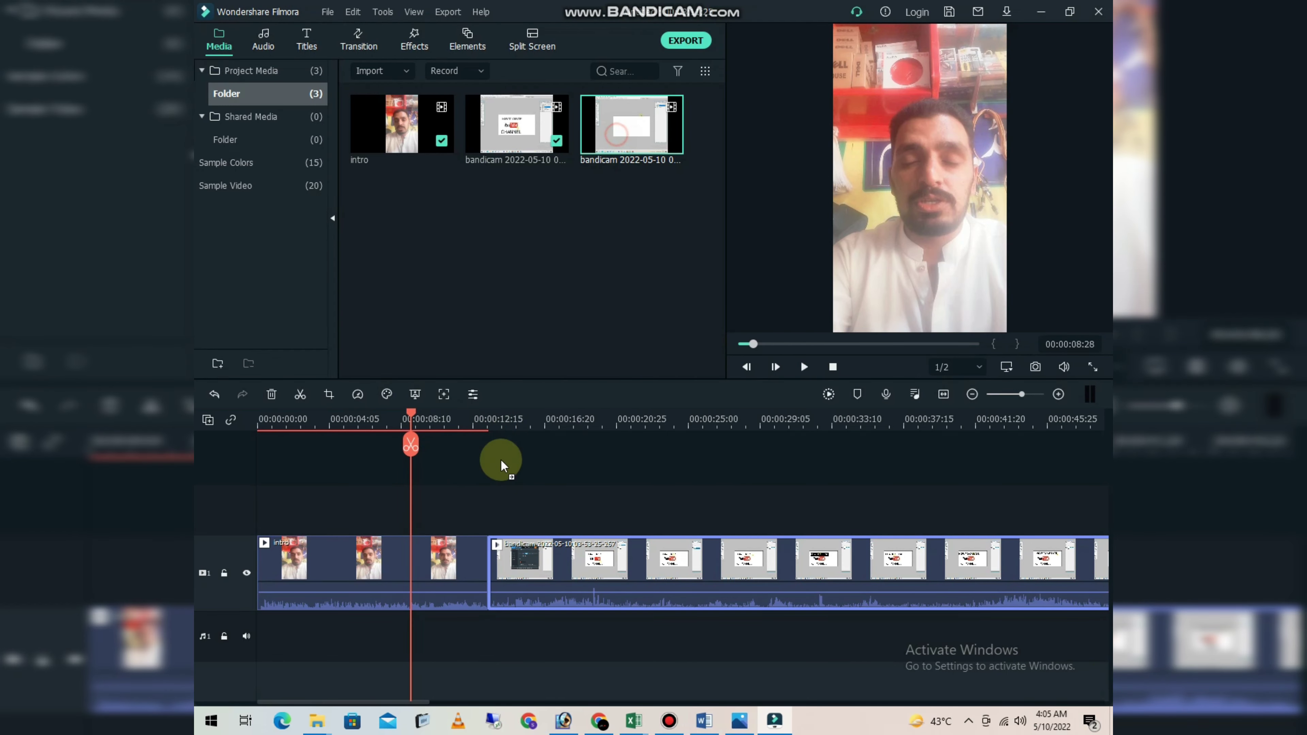
left_click_drag(500, 459, 476, 559)
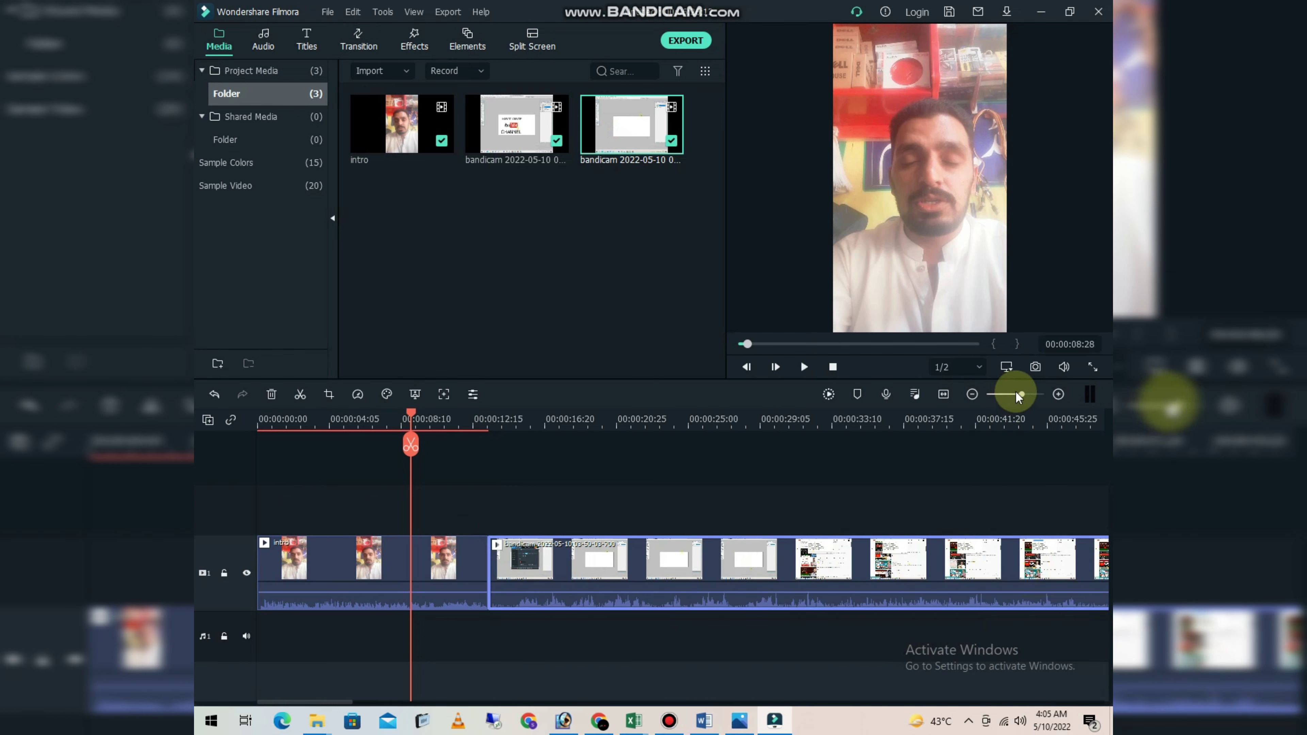
left_click_drag(1015, 392, 1011, 394)
left_click(348, 581)
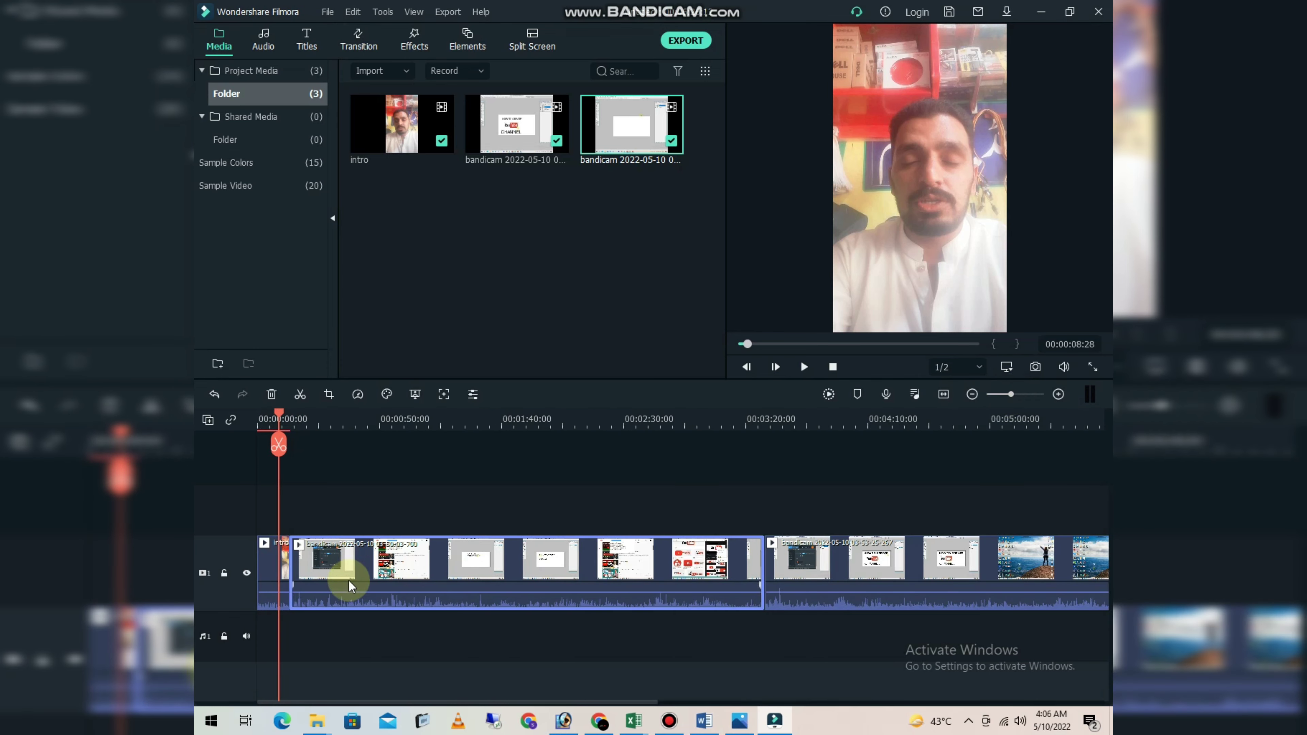
- Move the playhead to the end of the intro clip, at 00:00:13:11
mouse_move(278, 412)
left_mouse_down()
mouse_move(298, 416)
mouse_move(269, 416)
mouse_move(286, 417)
left_mouse_up()
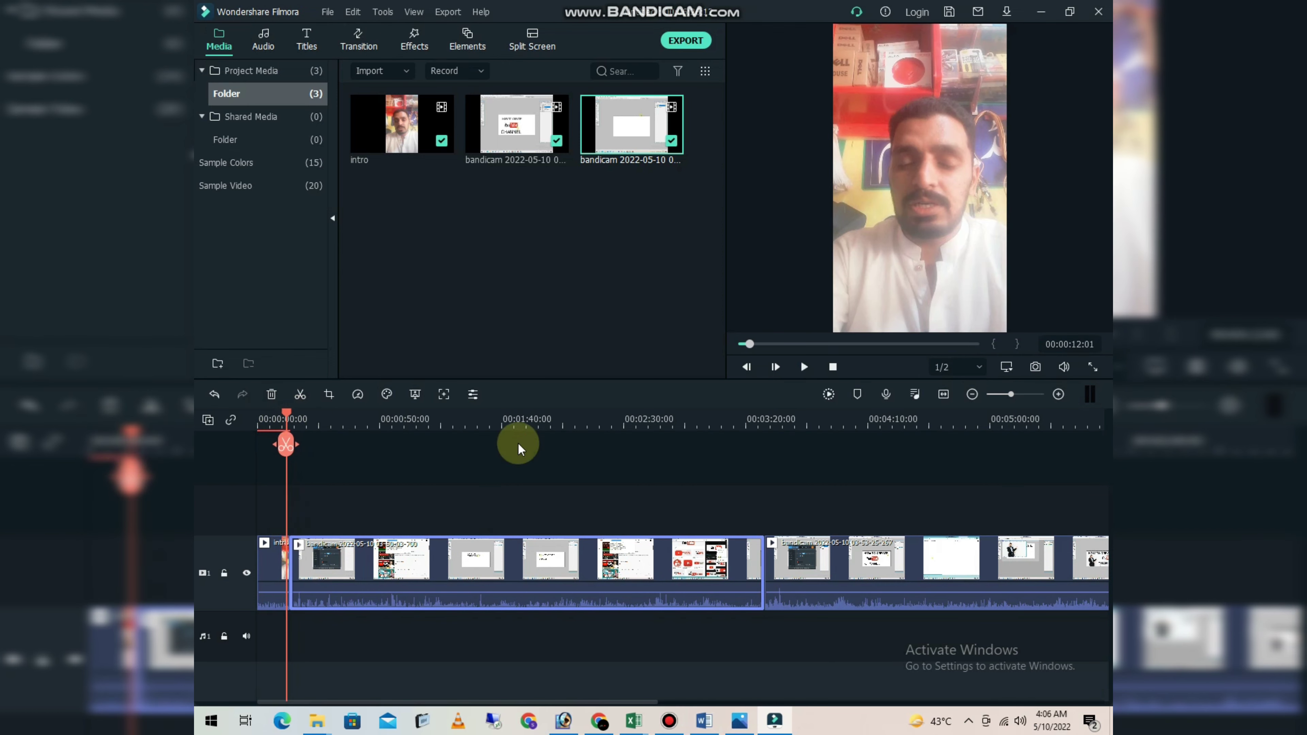
left_click_drag(1011, 394, 1021, 395)
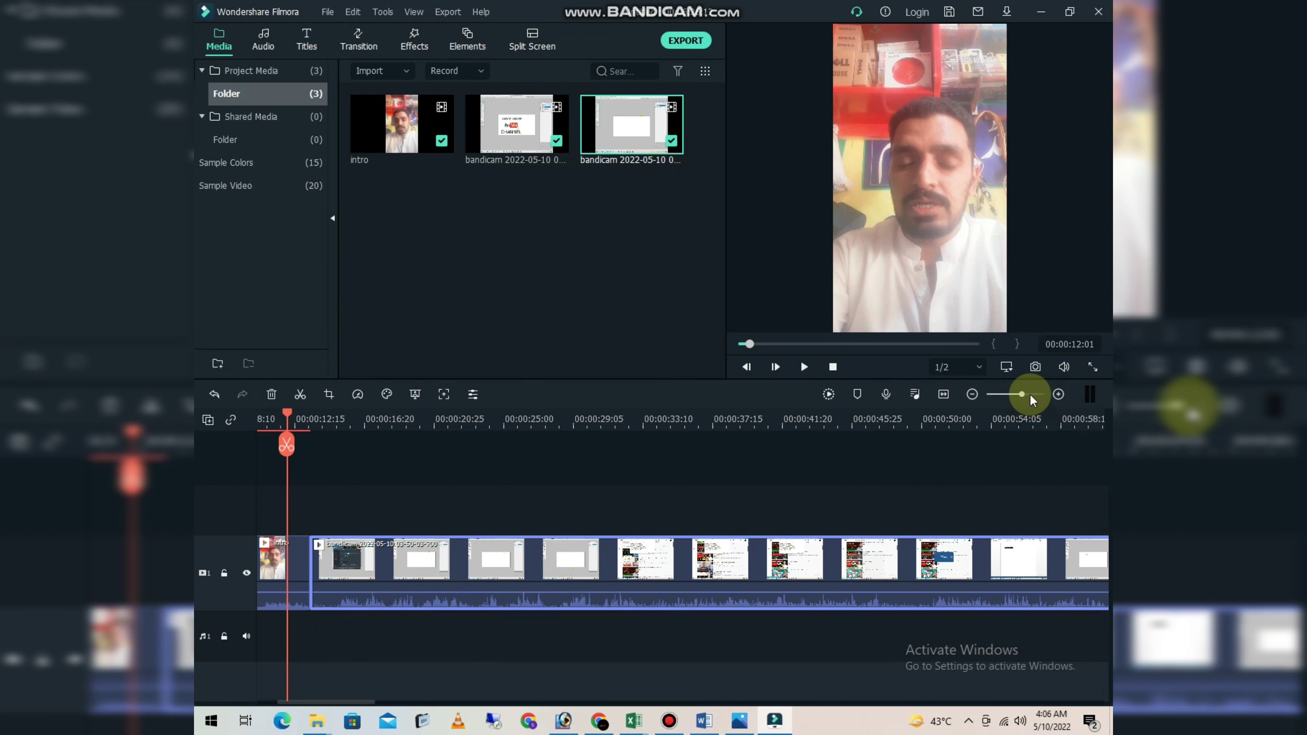
left_click_drag(1035, 394, 1037, 395)
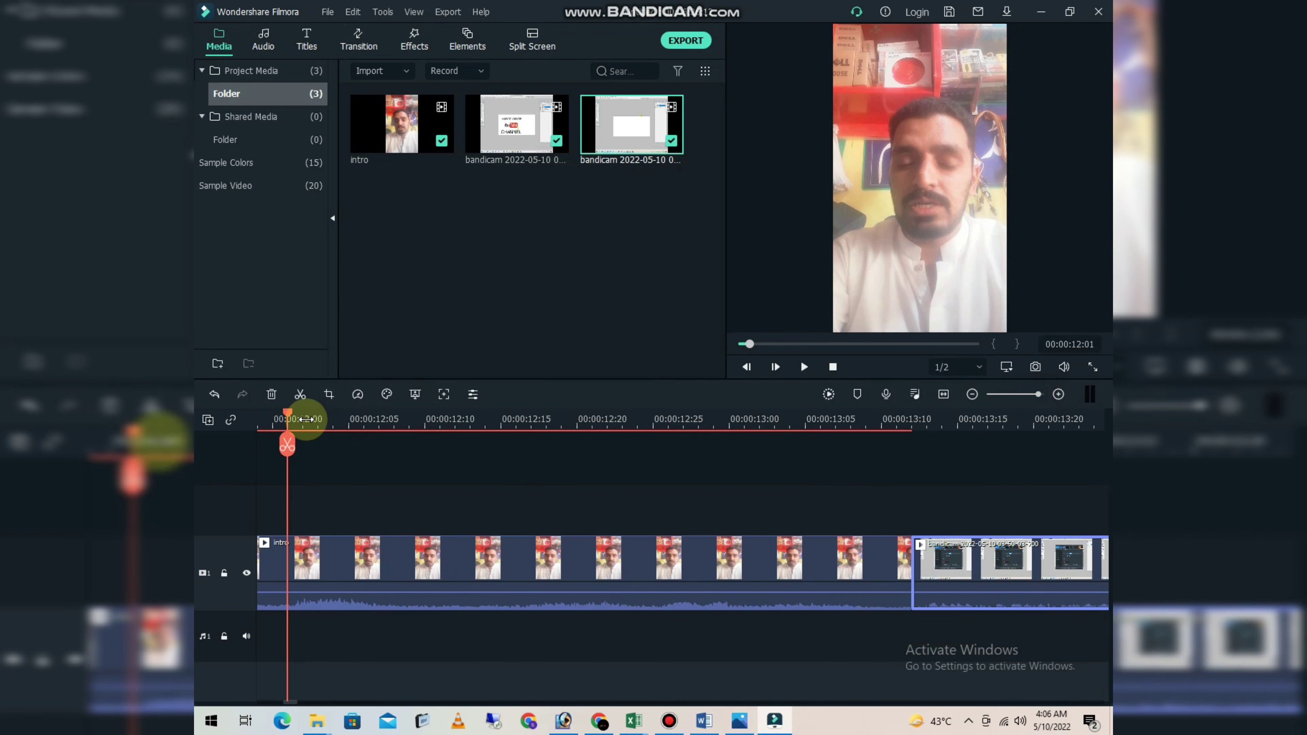
left_click_drag(290, 430, 903, 450)
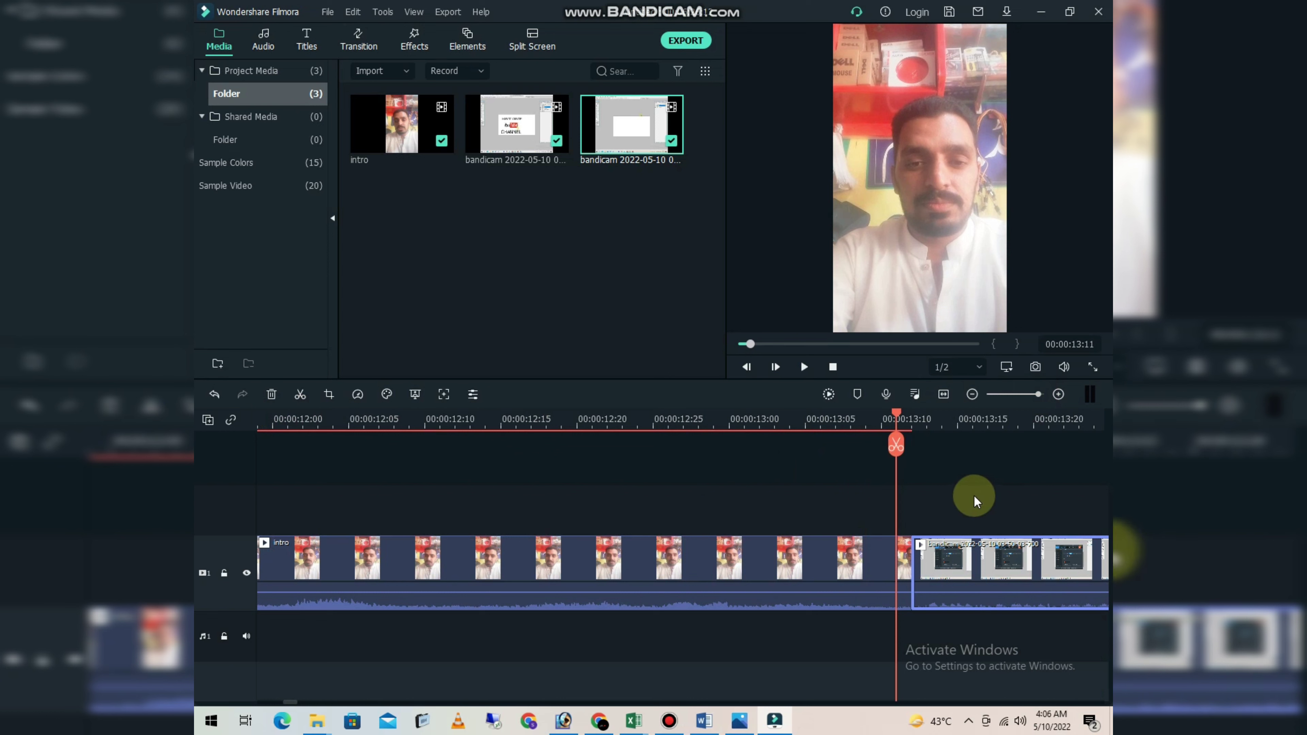
- Play the timeline across the join between the intro and the first screen recording, then pause
left_click(1035, 392)
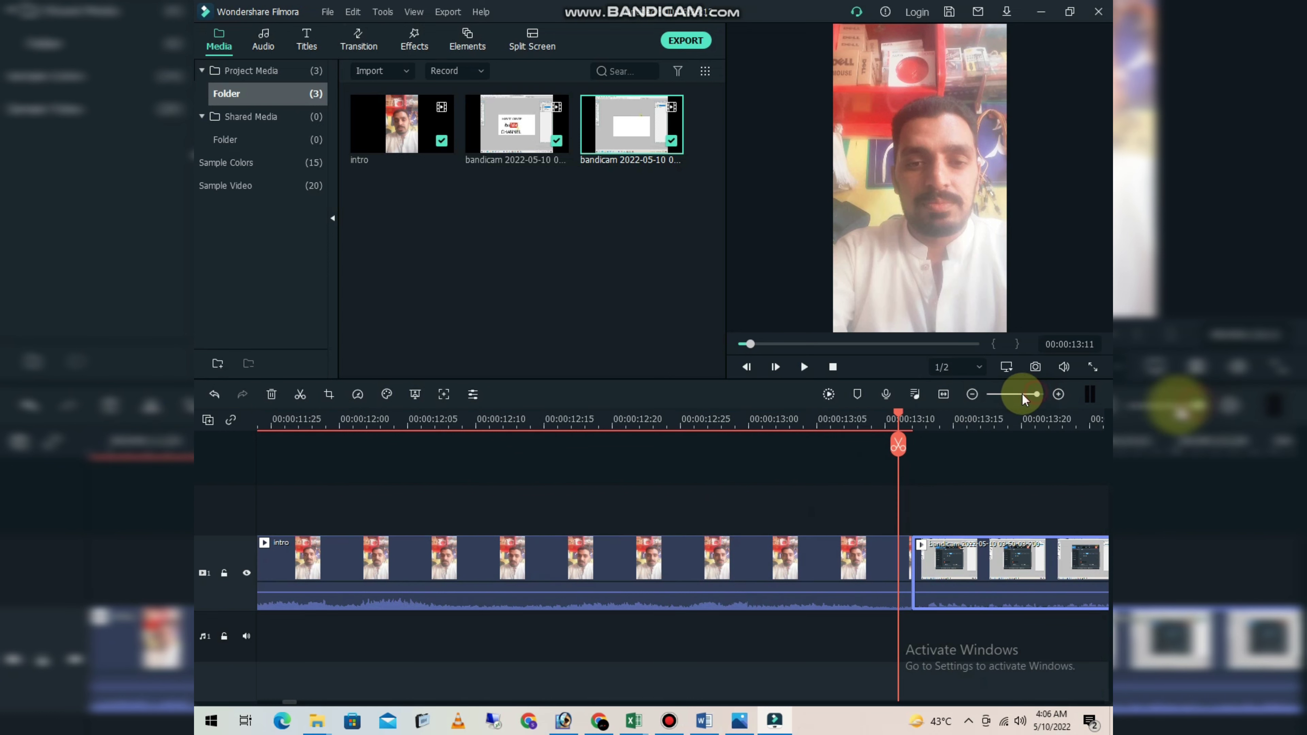
left_click(972, 394)
left_click(971, 393)
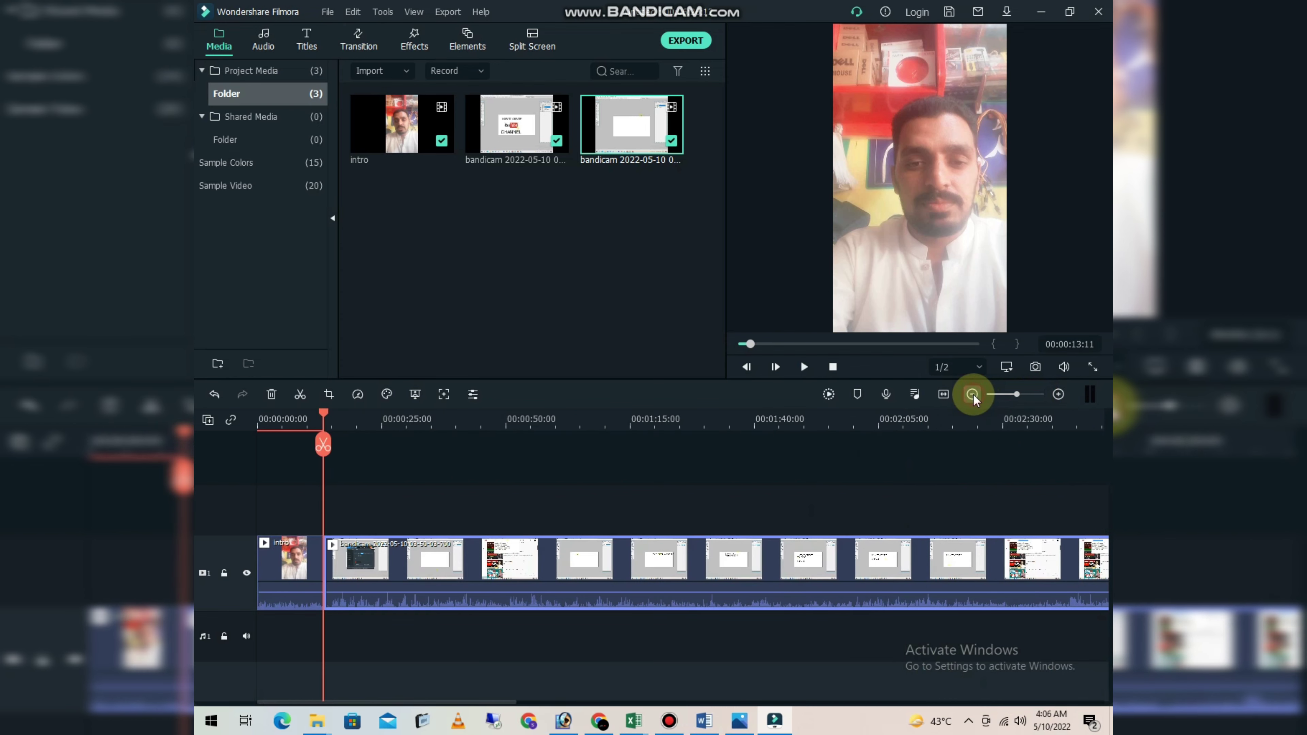
left_click(292, 587)
key("space")
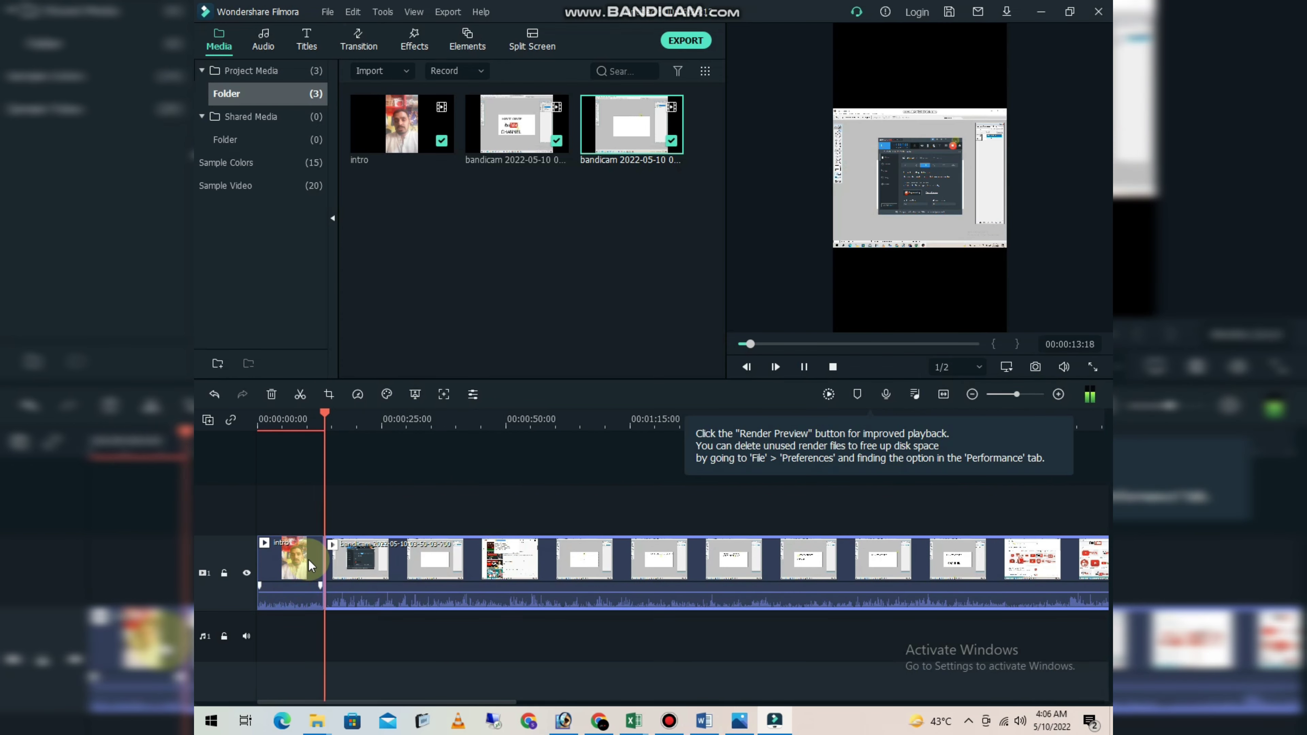
key("space")
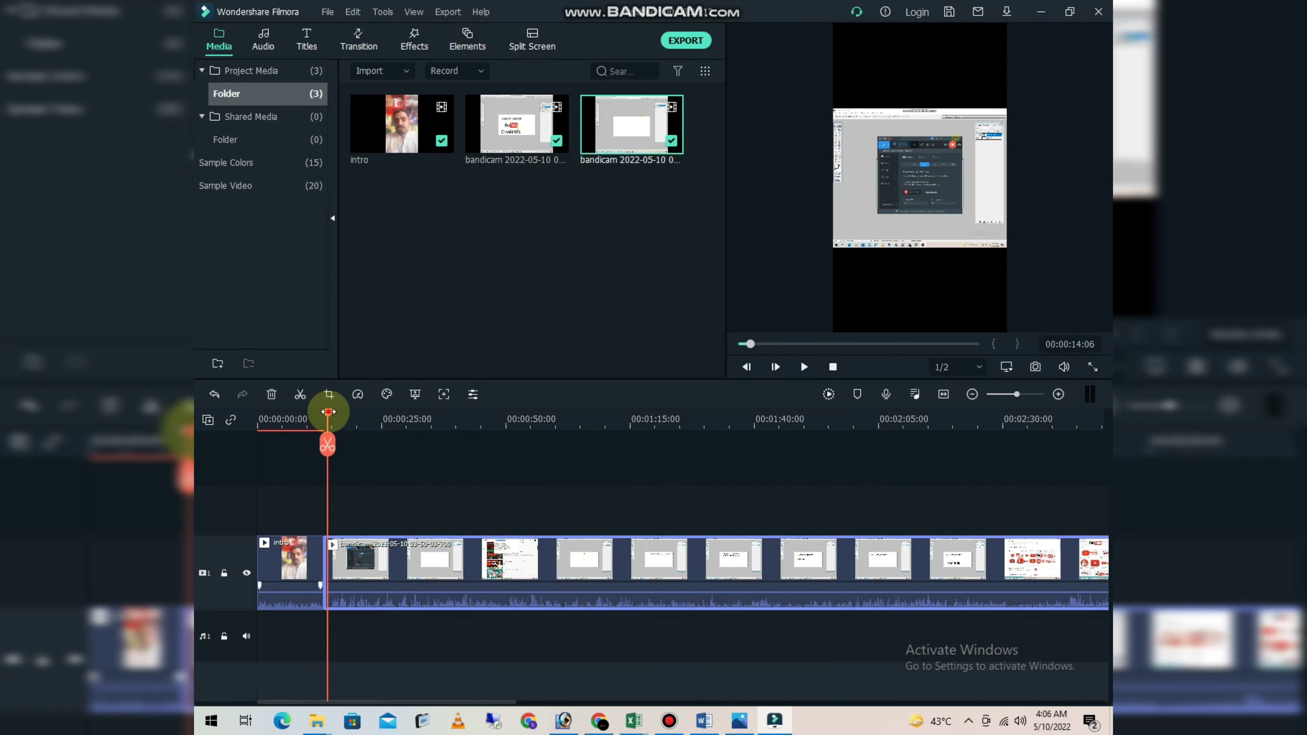
- Split the first screen recording at 00:00:15:09 and delete the short piece between the intro and the cut
mouse_move(329, 411)
left_mouse_down()
mouse_move(317, 413)
mouse_move(333, 421)
left_mouse_up()
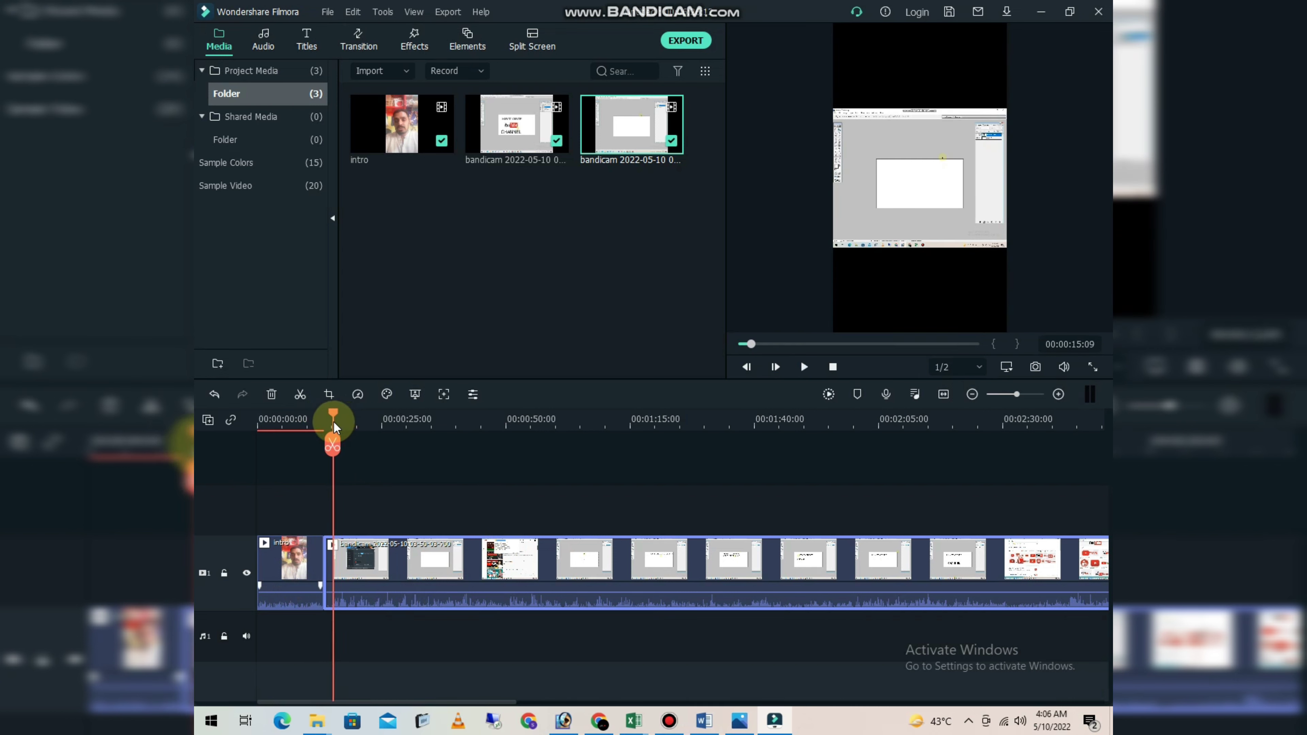
left_click(334, 456)
left_click(330, 443)
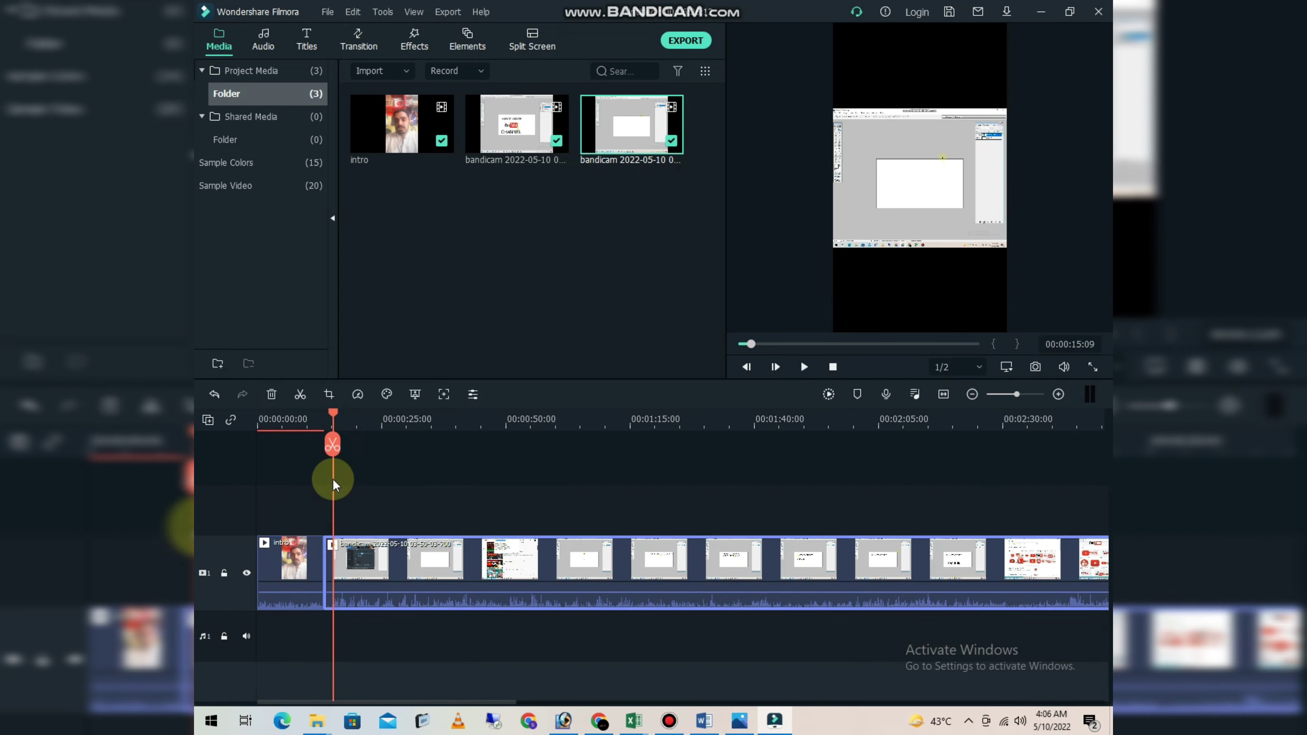
left_click(332, 565)
left_click(326, 556)
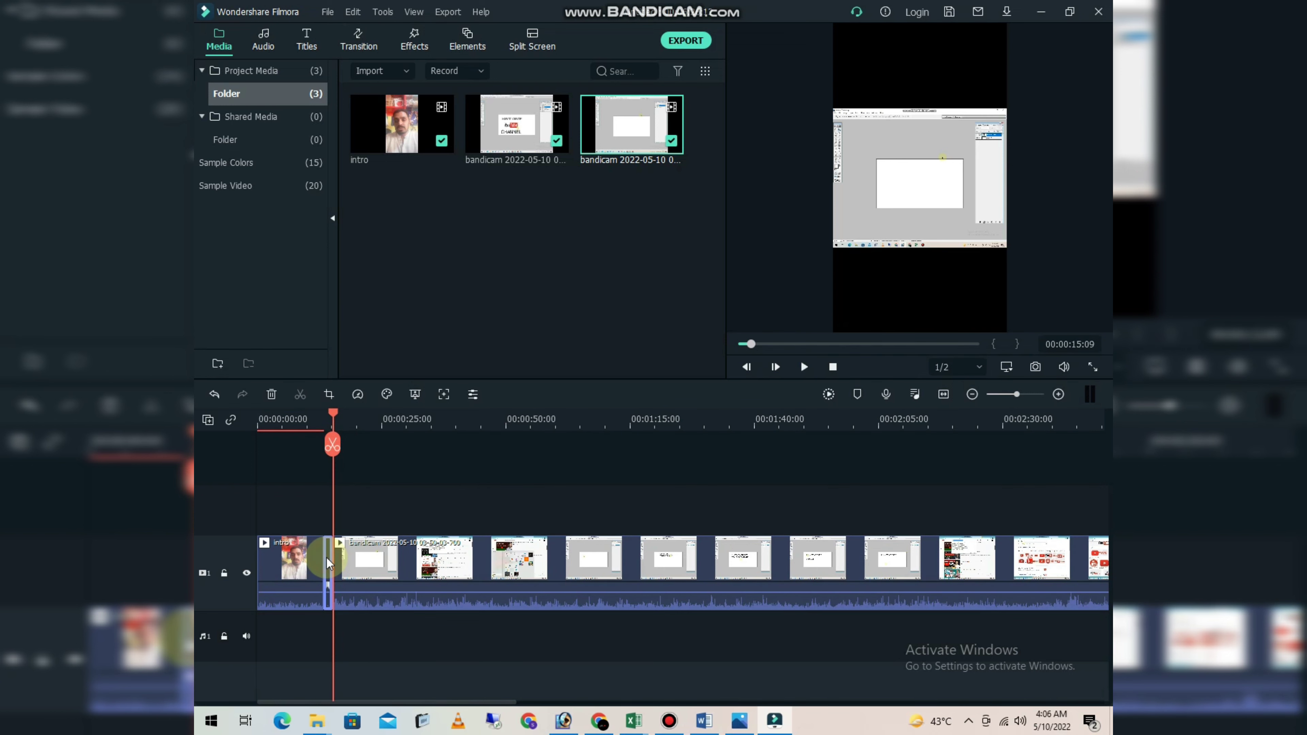
key("Delete")
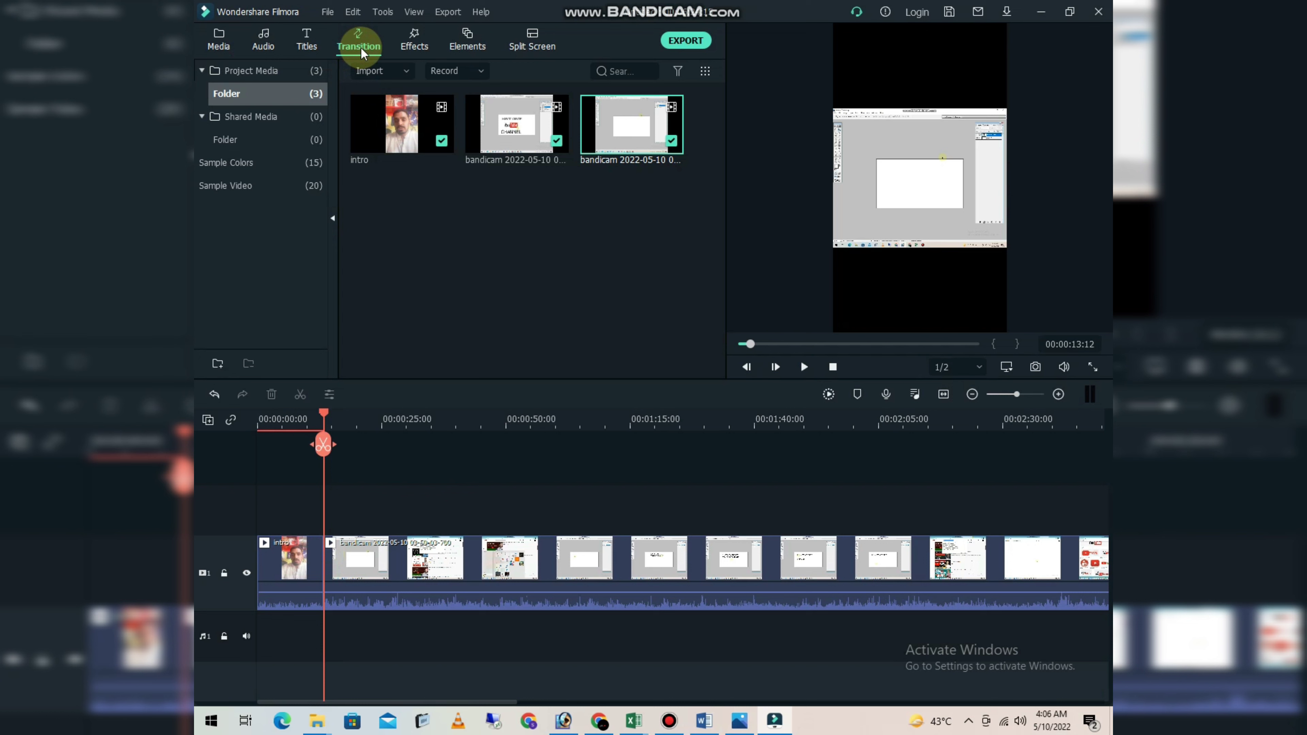
- Add a Flash transition at the join between the intro and the first recording, and move the playhead past it to 00:00:15:18
left_click(359, 46)
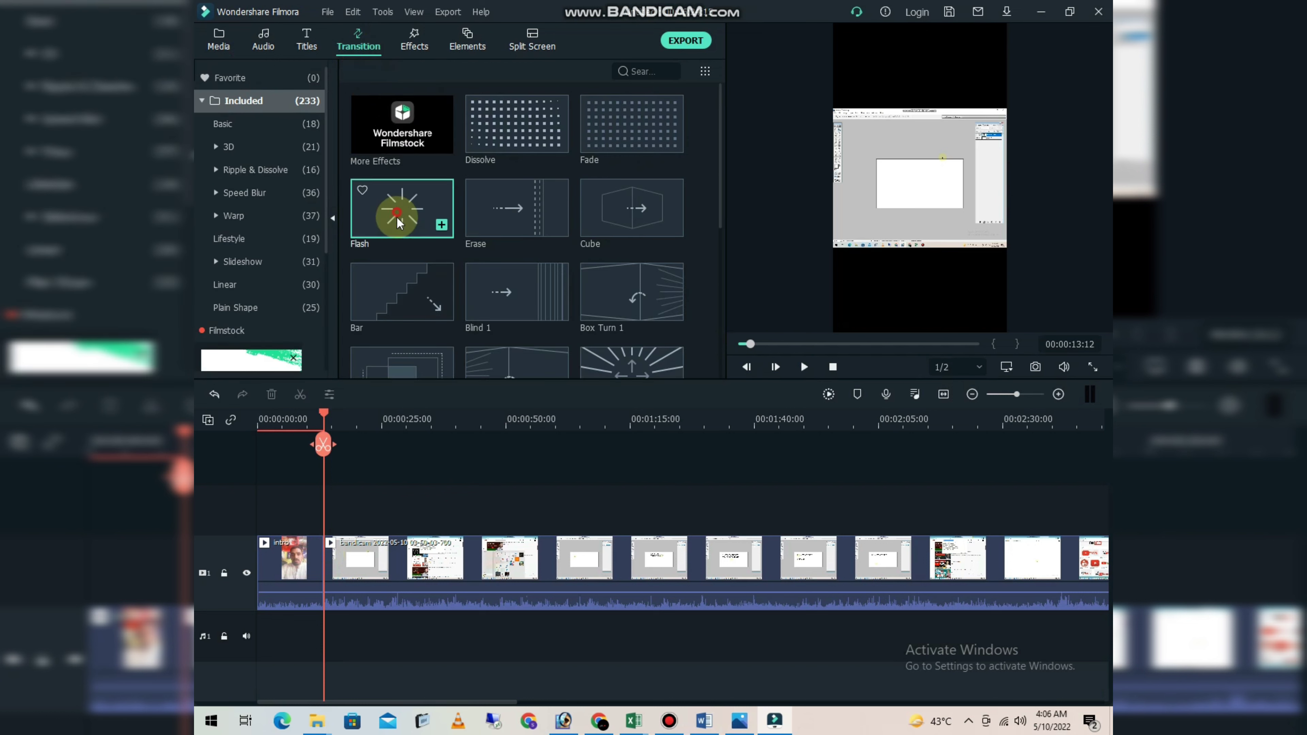
mouse_move(402, 206)
left_mouse_down()
mouse_move(304, 538)
mouse_move(323, 562)
left_mouse_up()
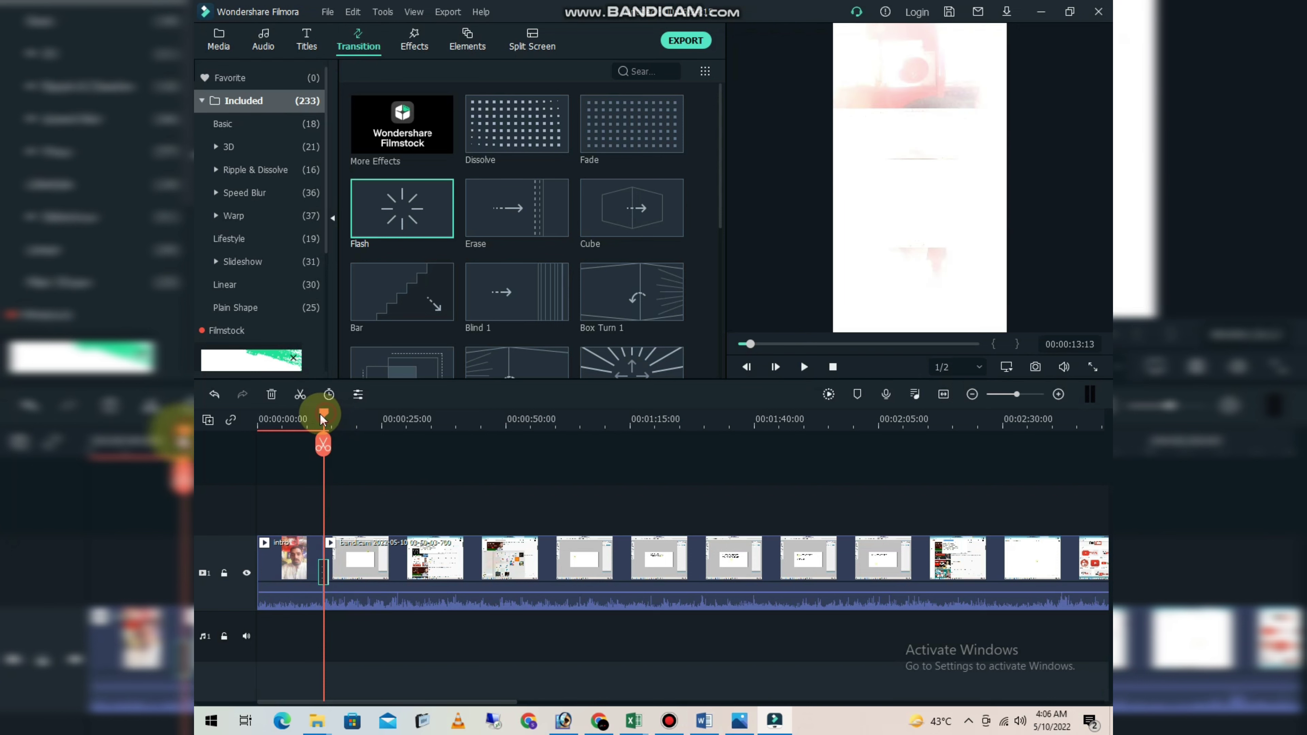
left_click_drag(320, 415, 337, 426)
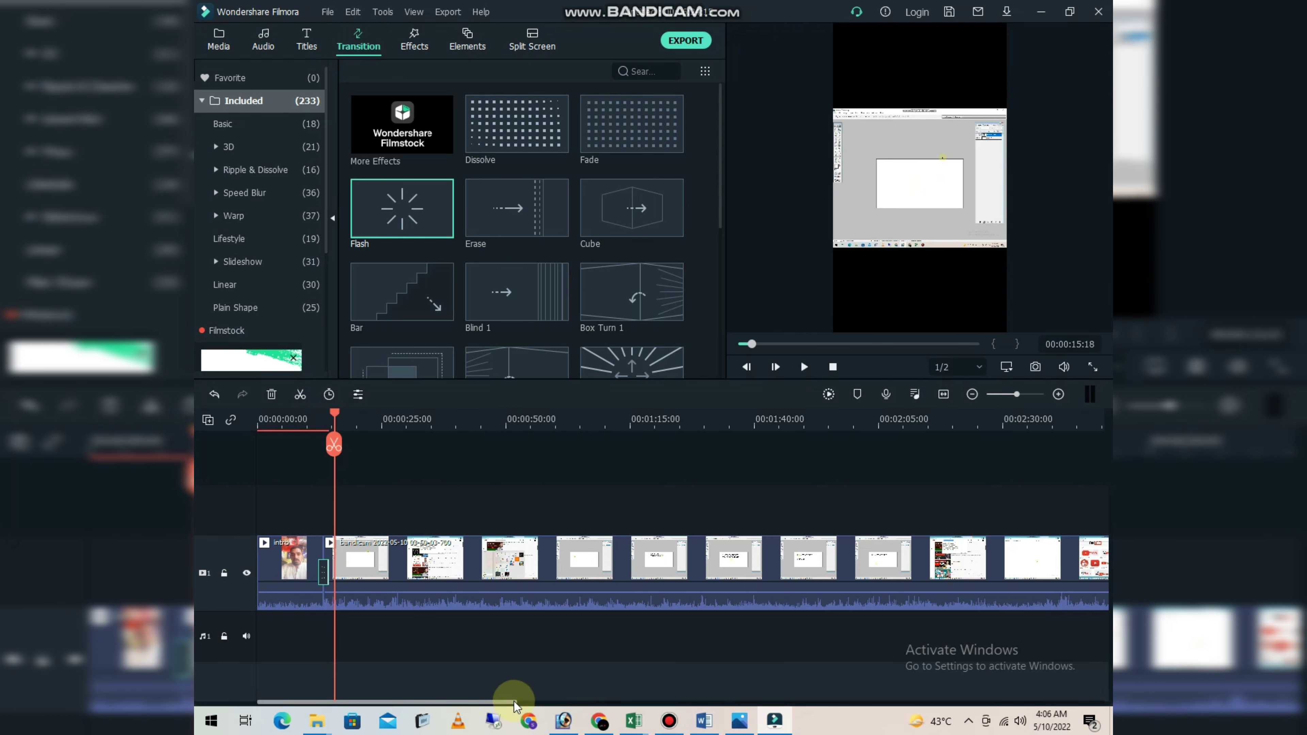
- Split the first recording near its end at 00:03:22:12 and delete the leftover piece before the second recording
left_click_drag(1014, 394, 1009, 394)
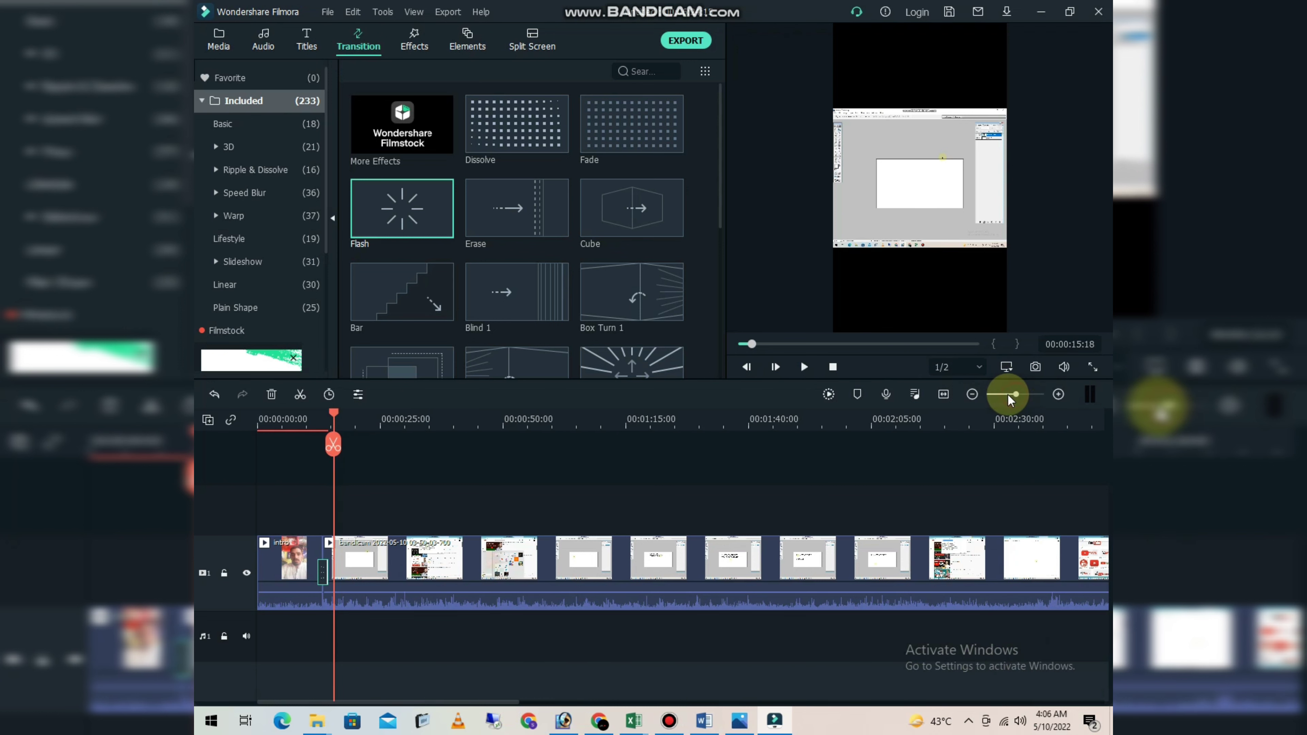
left_click(974, 395)
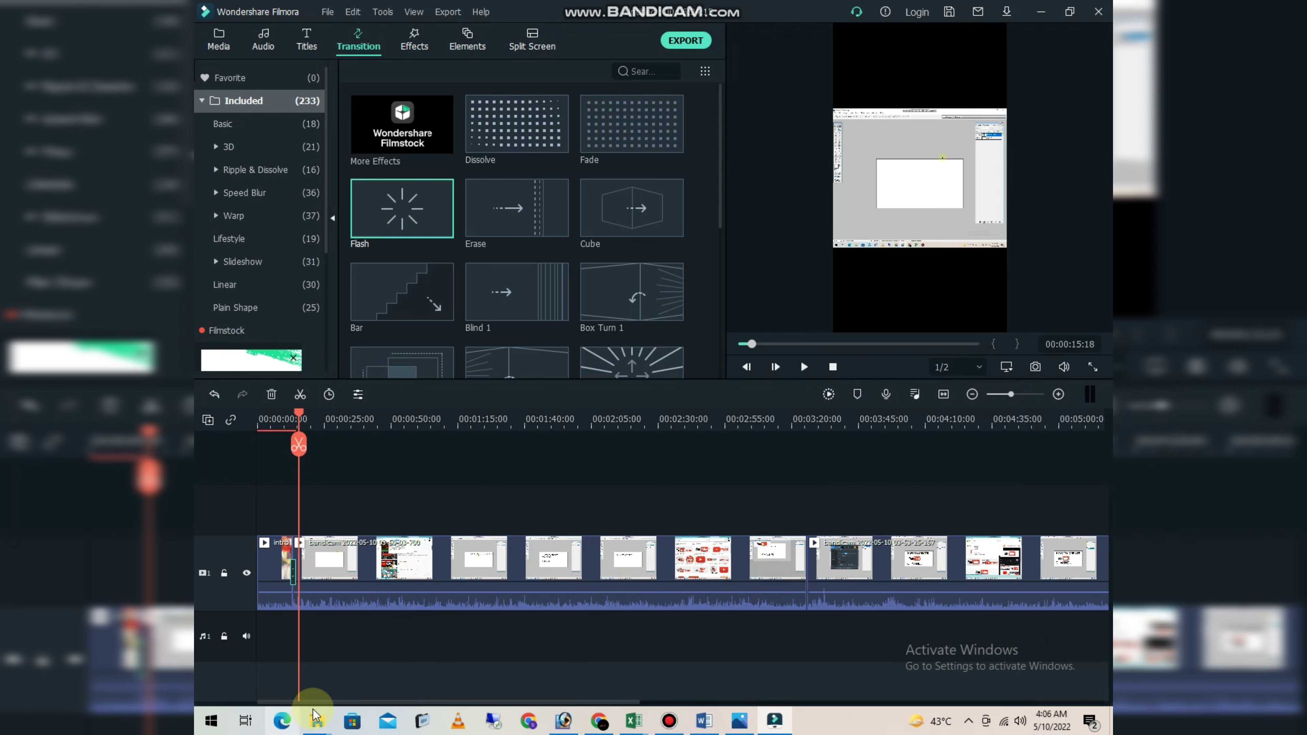
left_click_drag(319, 701, 431, 688)
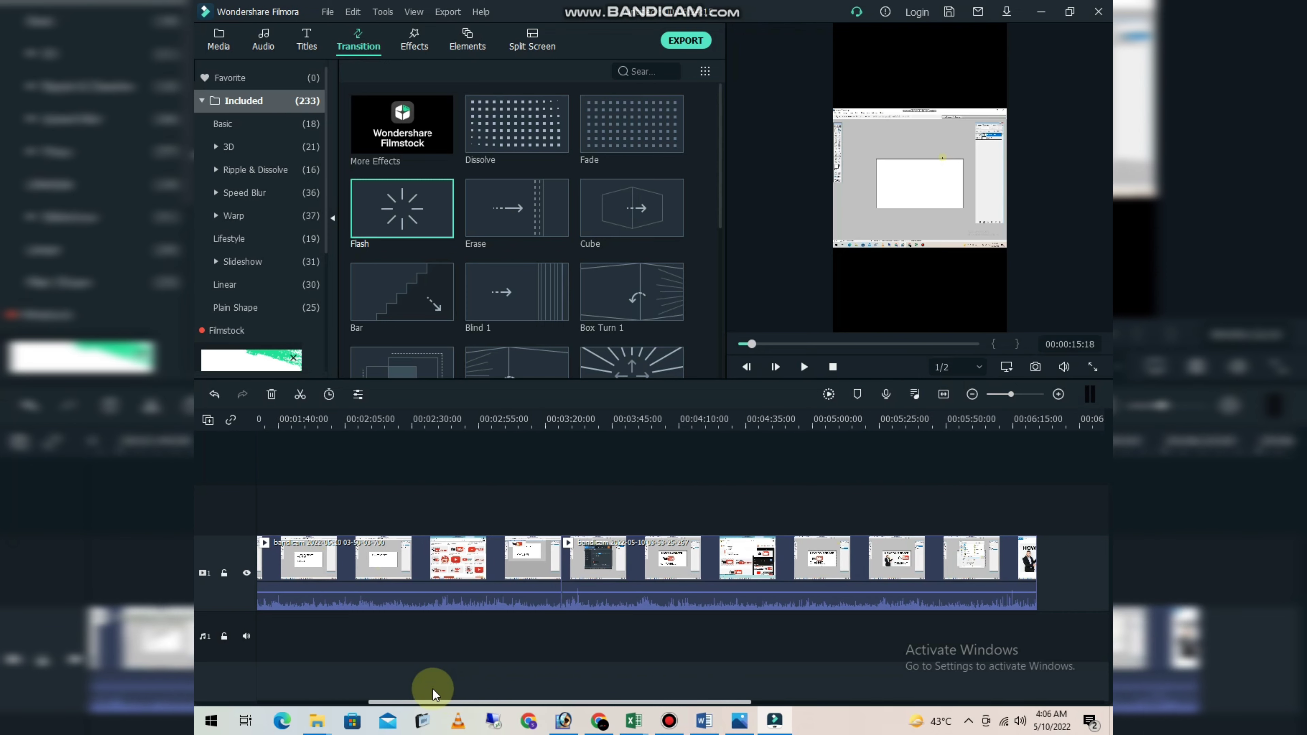
left_click(540, 558)
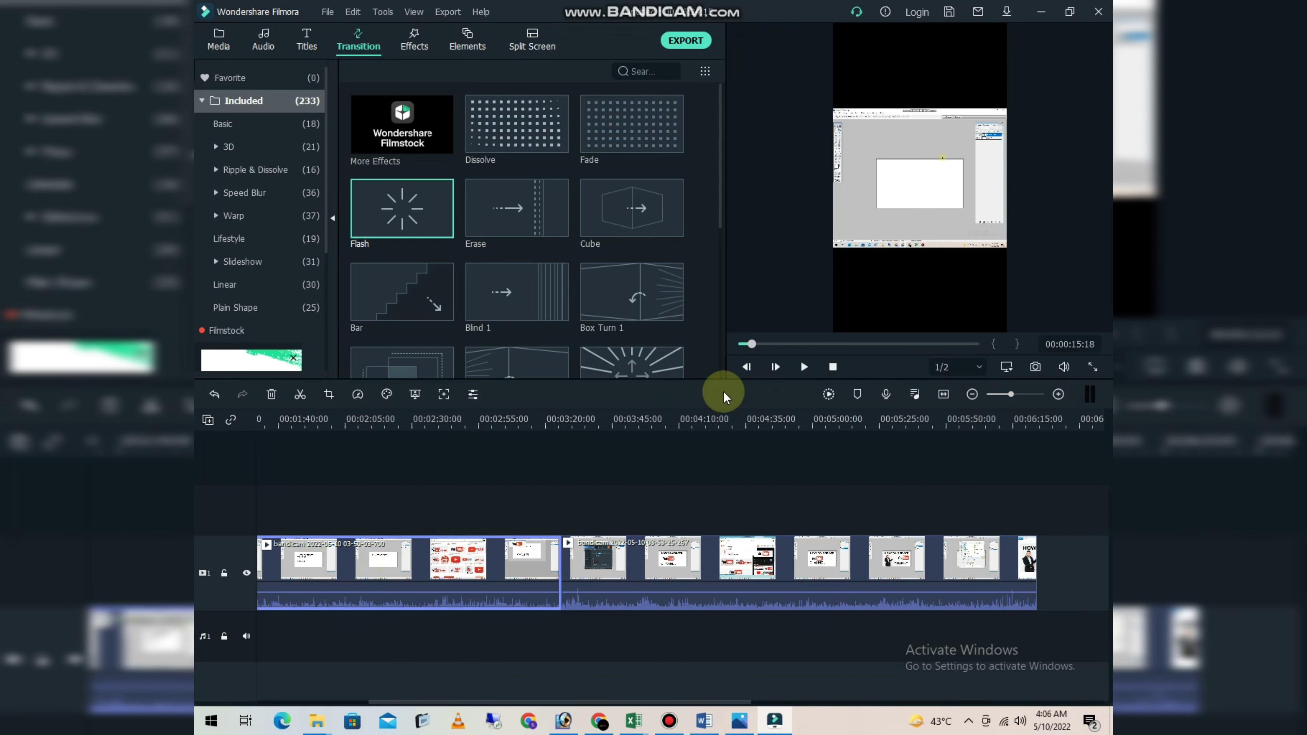
left_click_drag(751, 342, 862, 361)
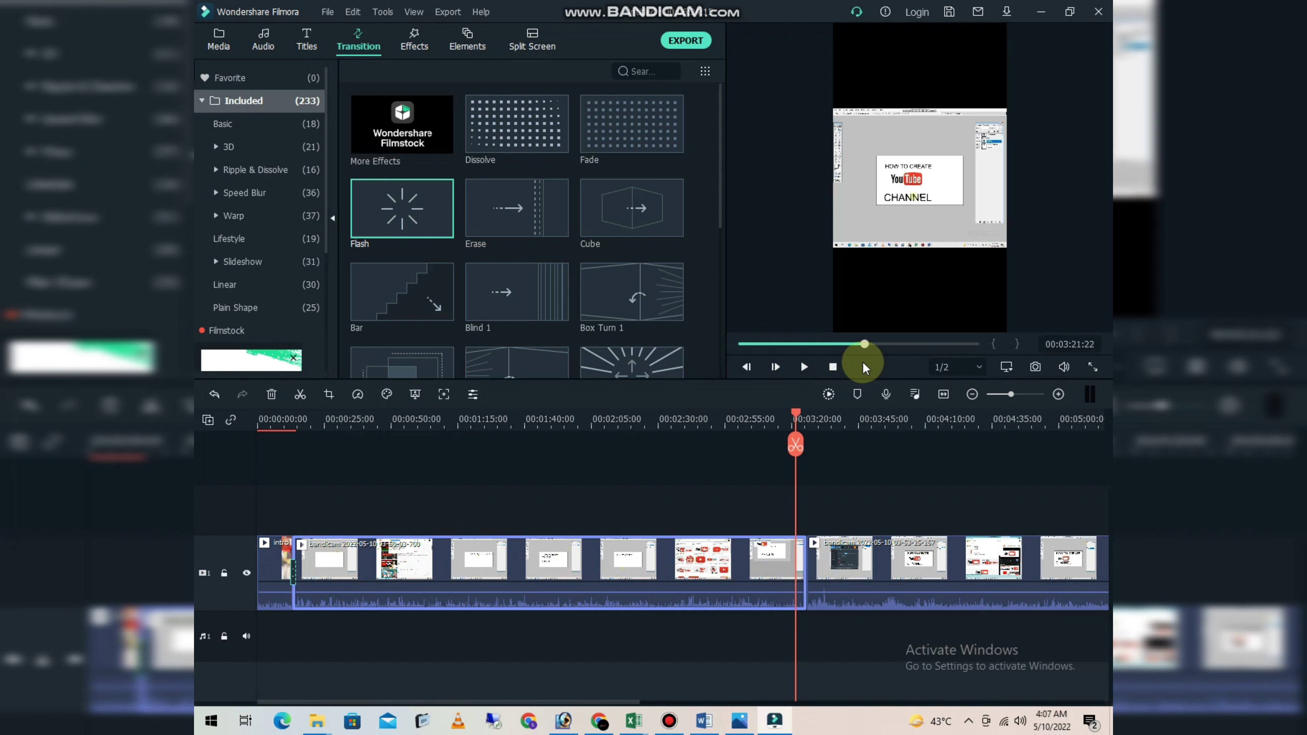
left_click_drag(796, 417, 797, 415)
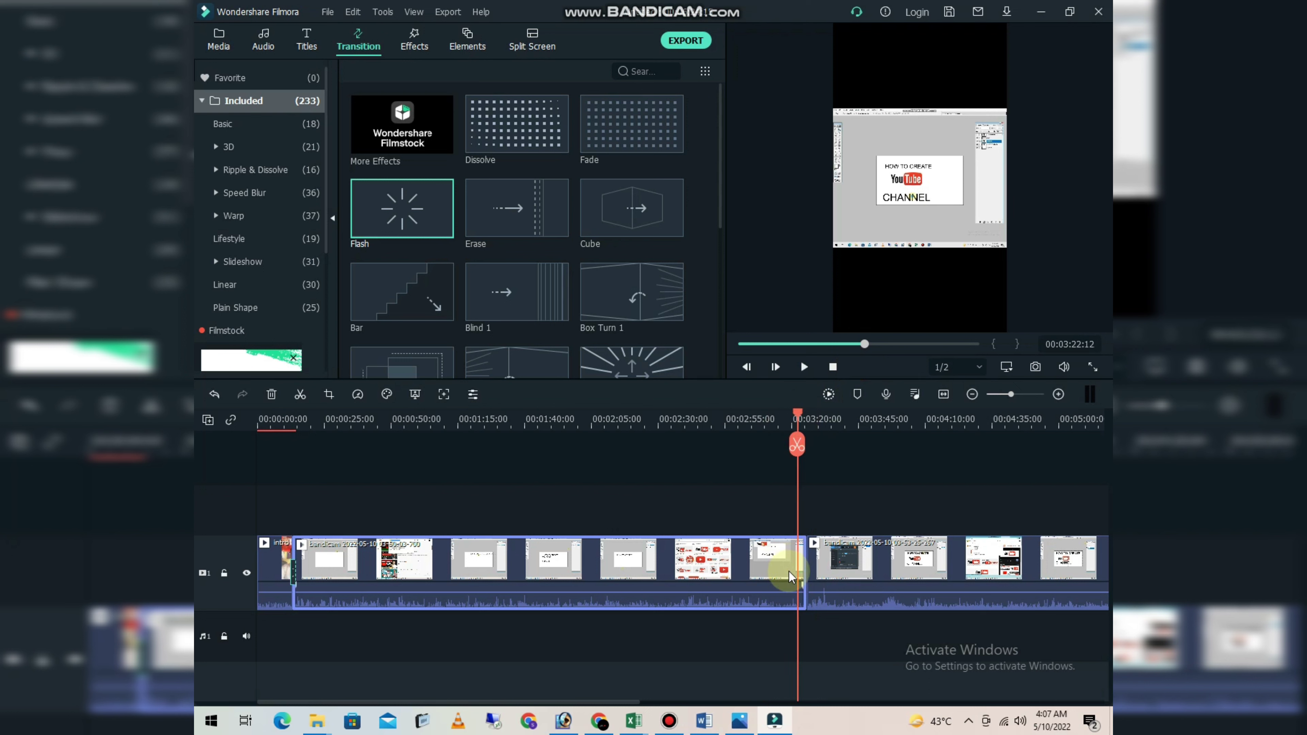
left_click(796, 444)
left_click(800, 552)
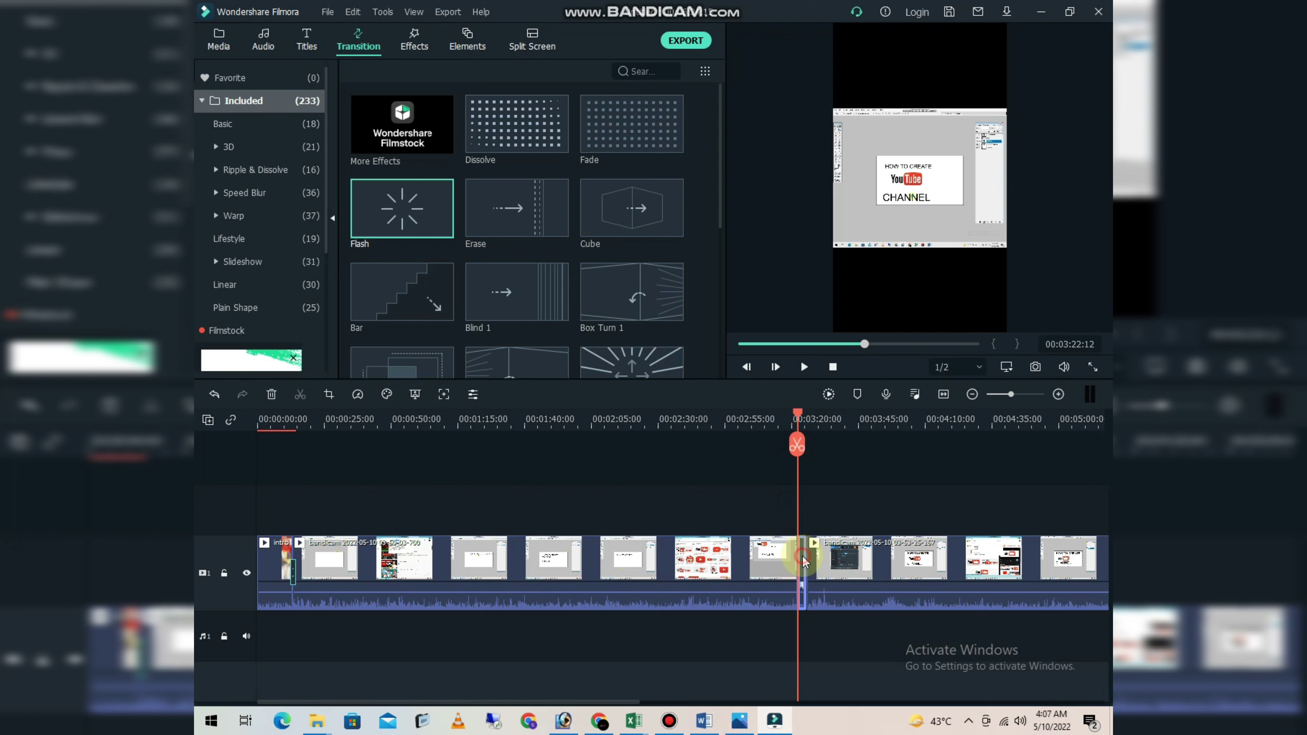
key("Delete")
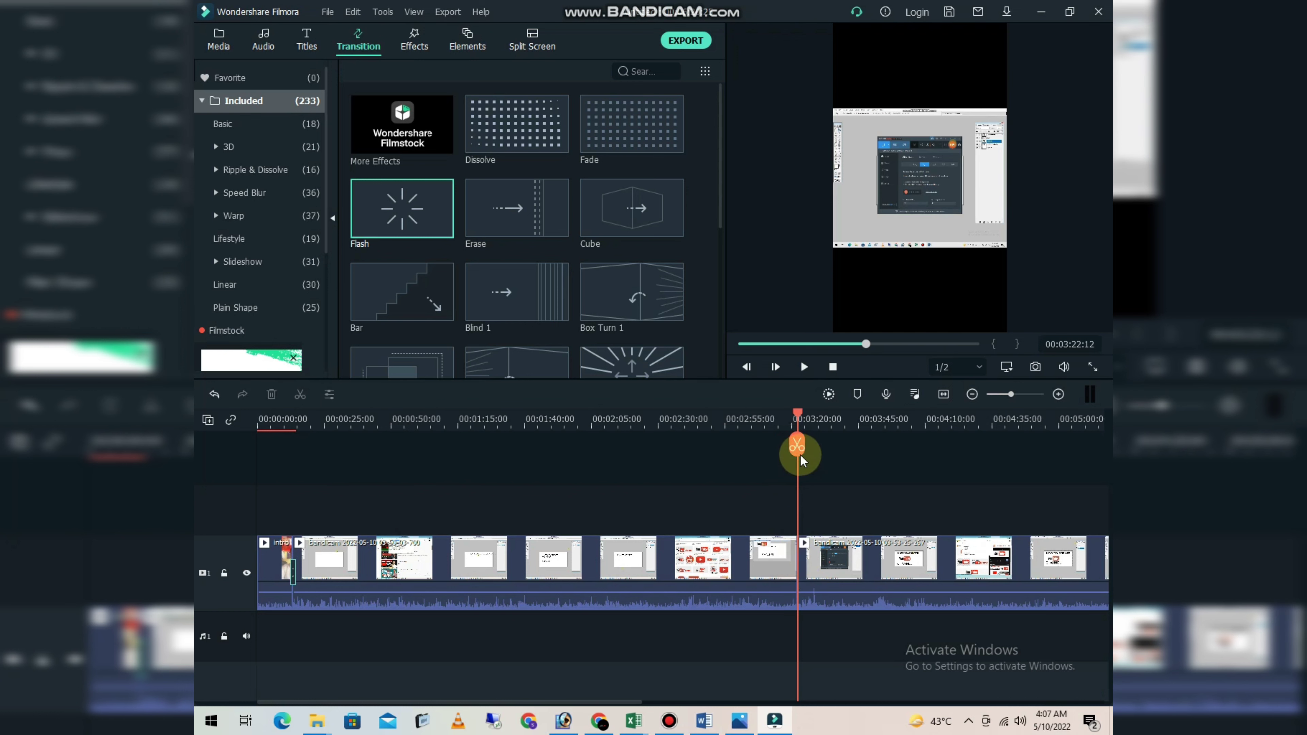
- Split the second recording near its start at 00:03:24:09 and delete the piece before the cut
left_click(797, 419)
left_click_drag(798, 417, 802, 420)
left_click(803, 563)
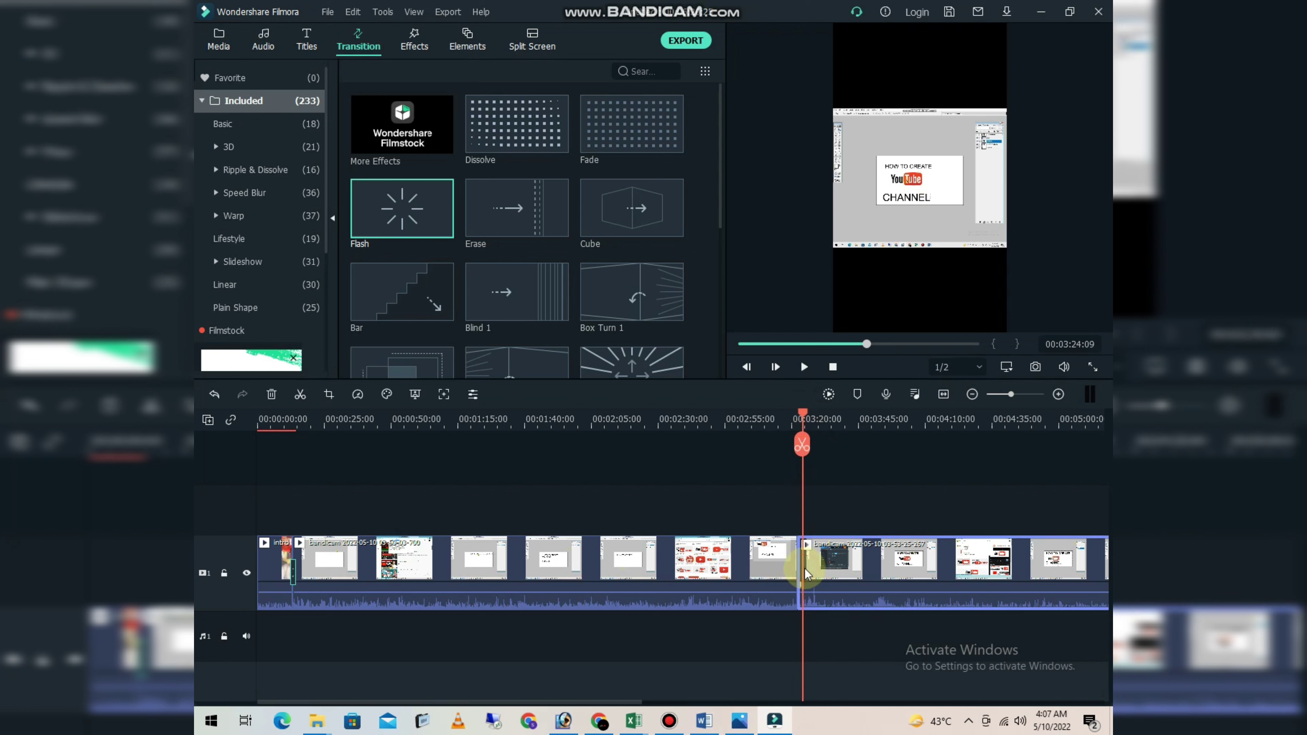
left_click(802, 444)
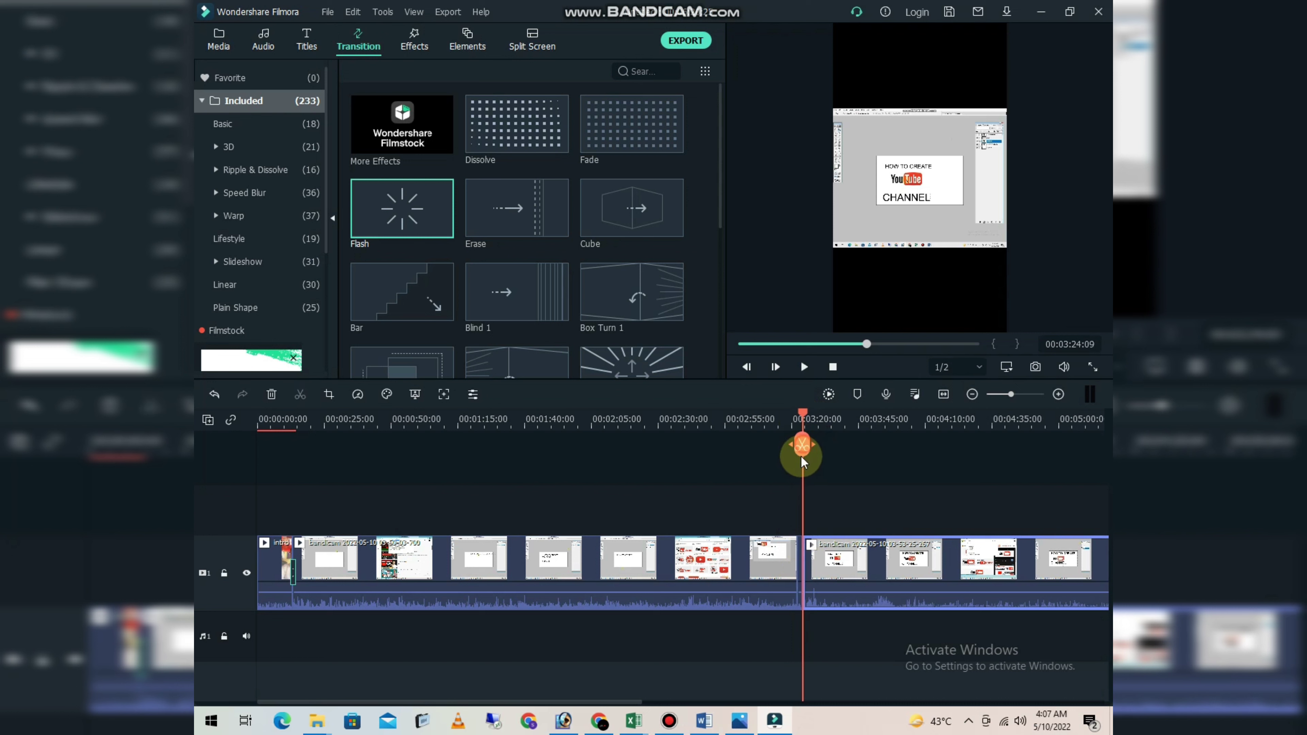
left_click(799, 560)
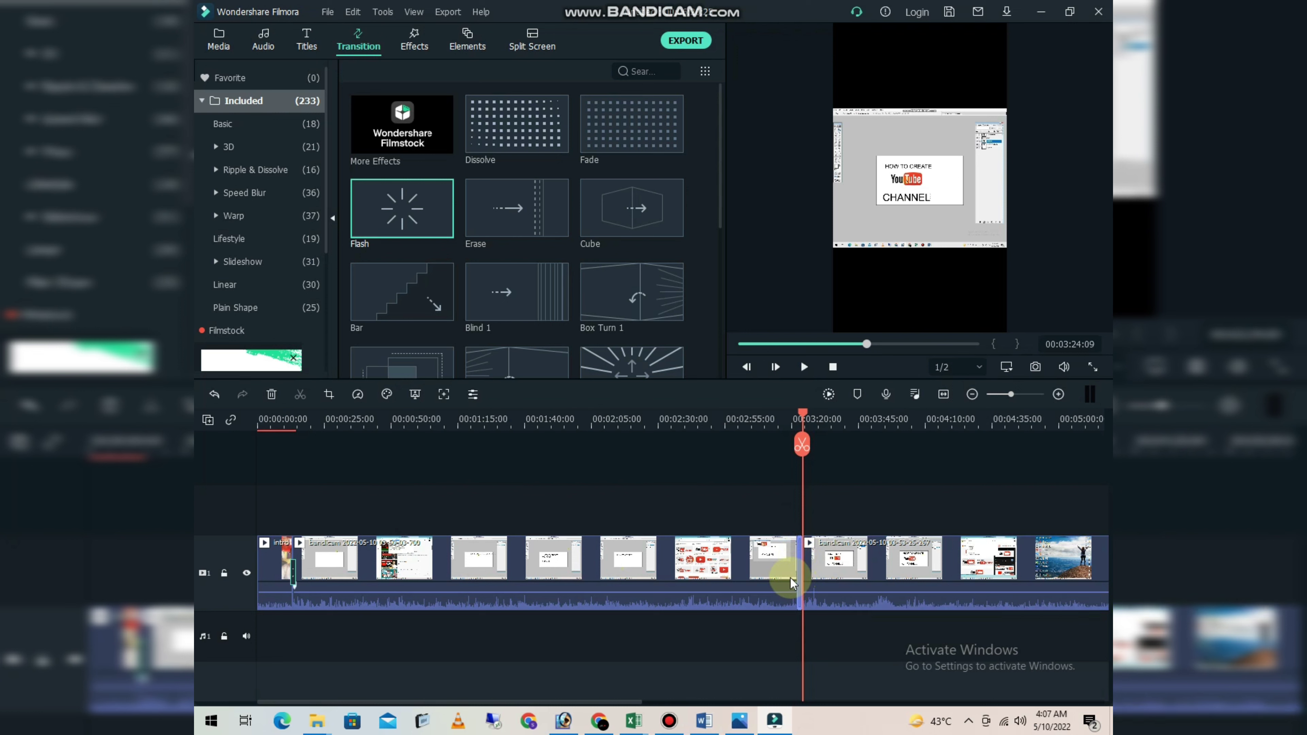
key("Delete")
- Add a Flash transition at the join between the two recordings, and move the playhead back to 00:03:06:24
mouse_move(456, 217)
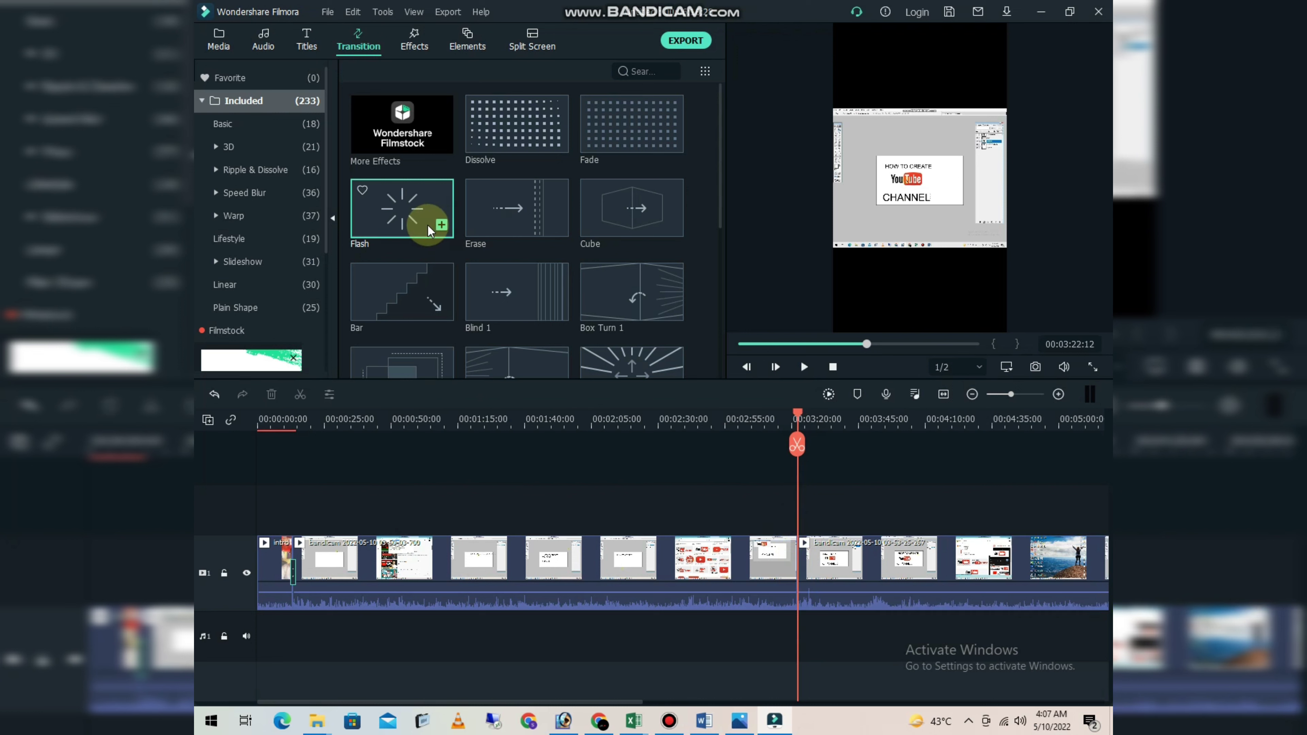
left_click_drag(426, 224, 795, 550)
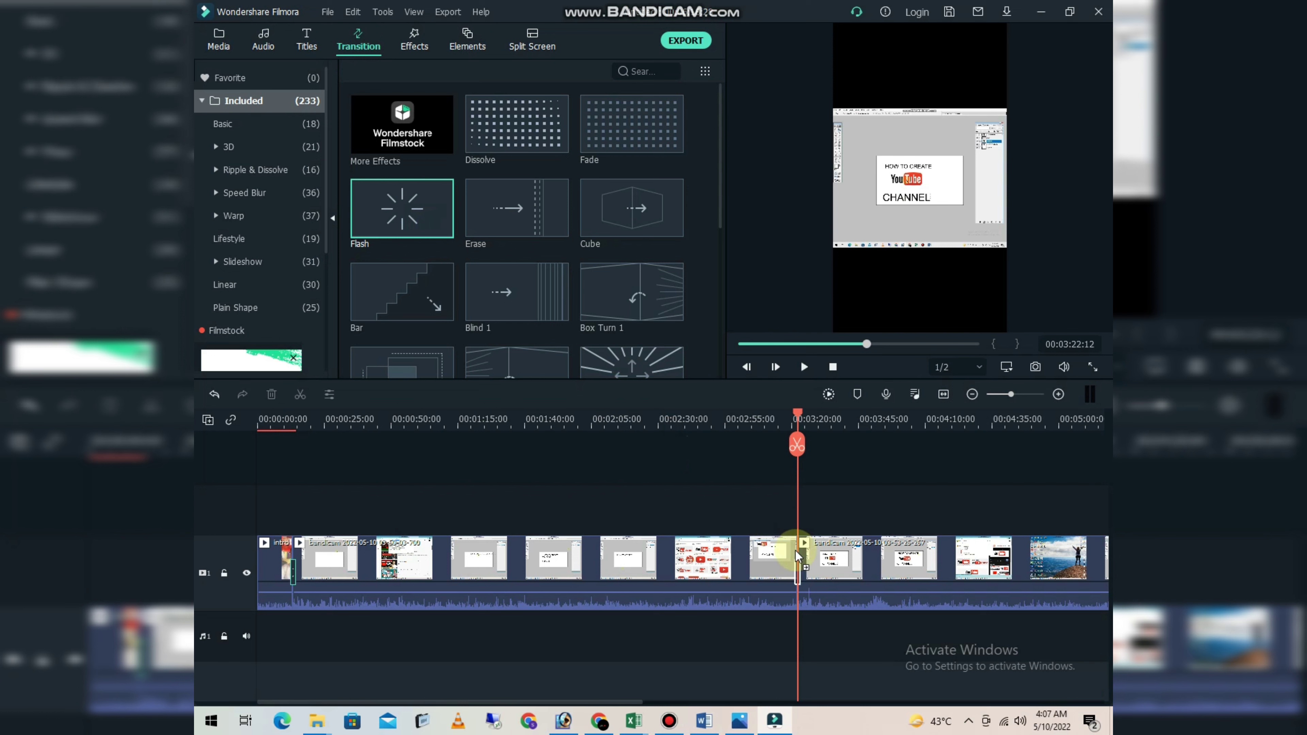
left_click_drag(798, 551, 798, 556)
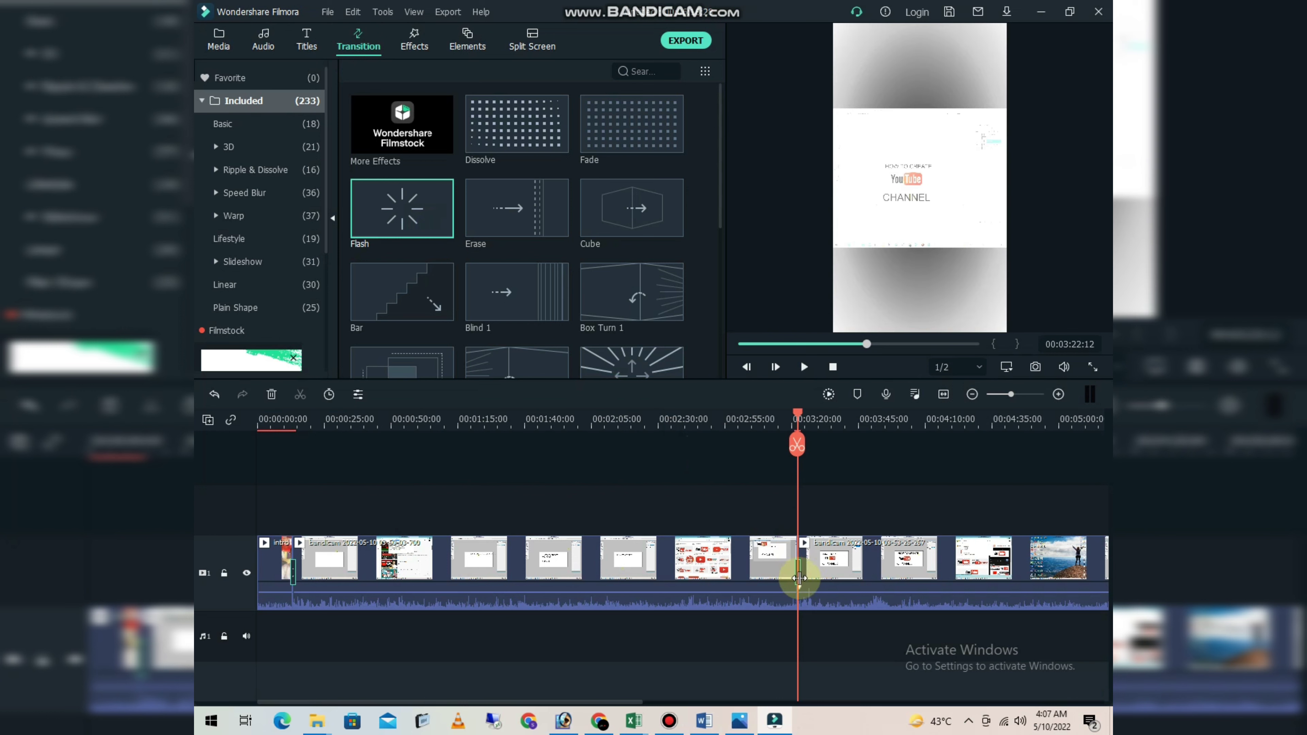
mouse_move(796, 435)
left_mouse_down()
mouse_move(764, 421)
mouse_move(825, 427)
mouse_move(755, 434)
left_mouse_up()
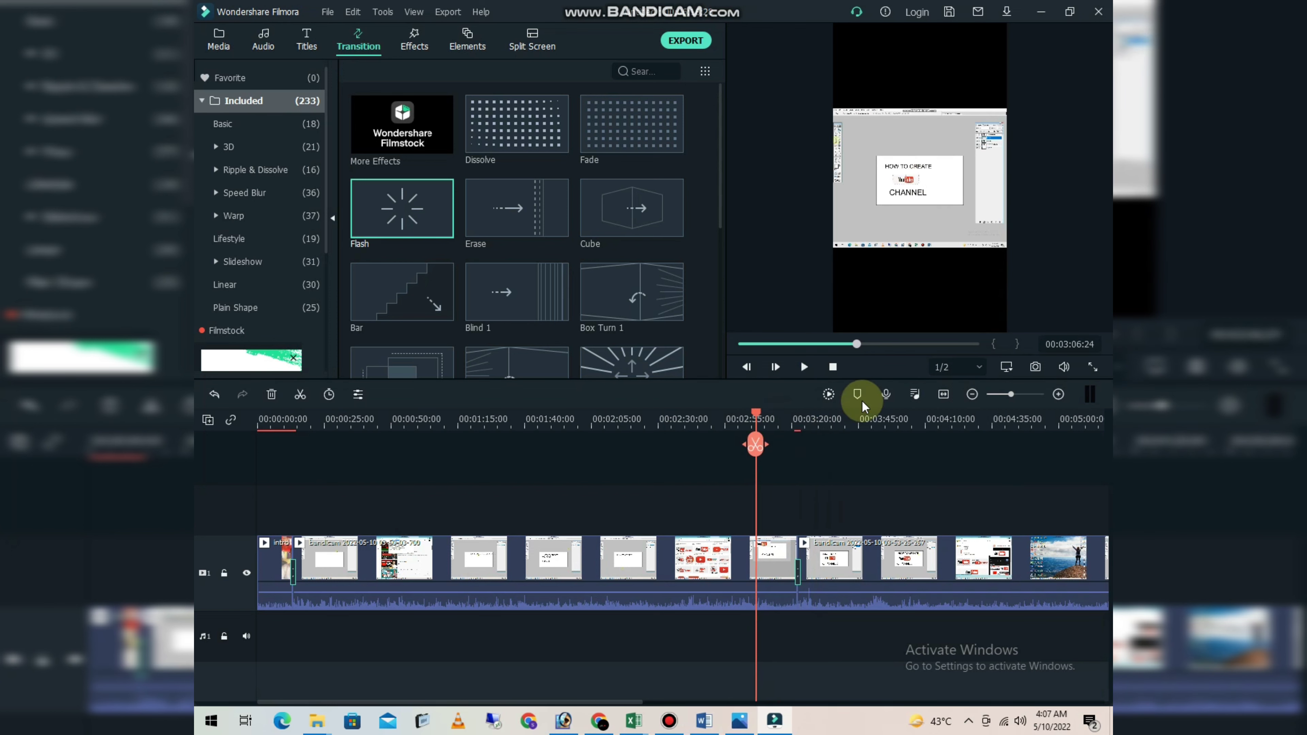
- Set the preview playback quality to Full and enable the use of original media when paused
left_click(978, 367)
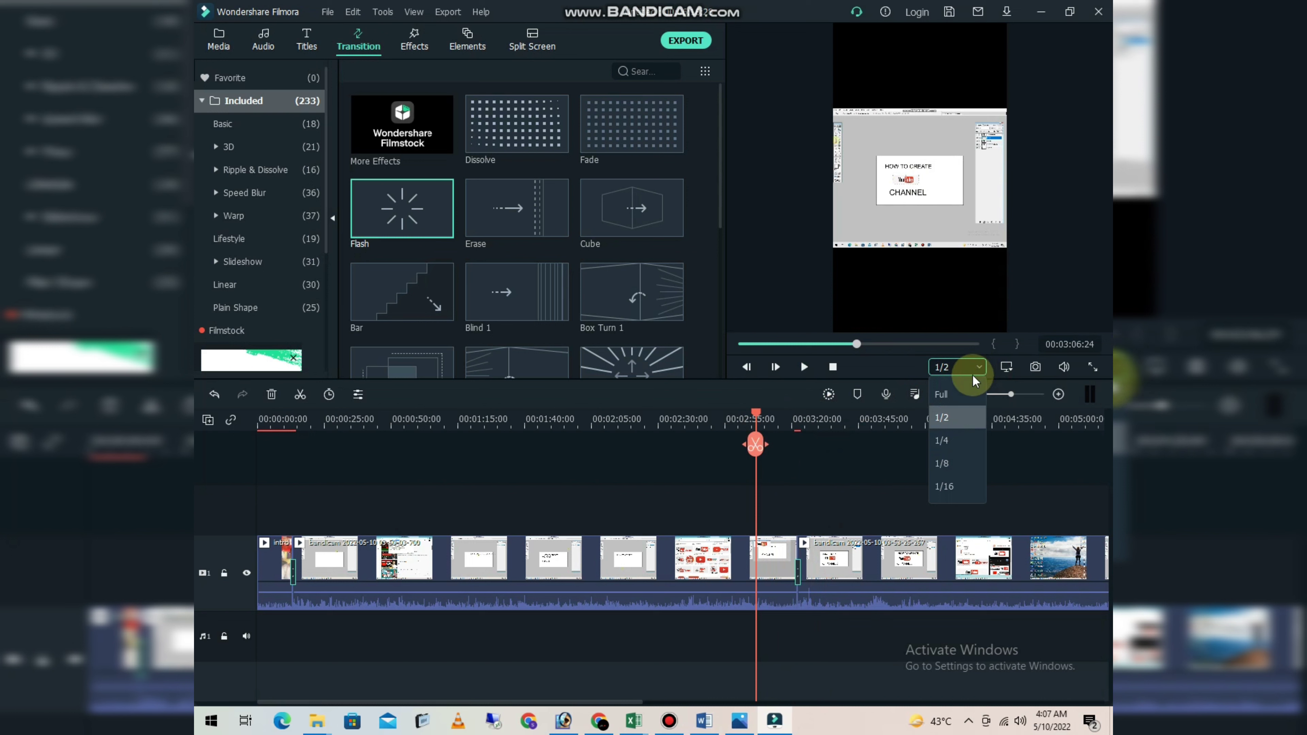
left_click(940, 394)
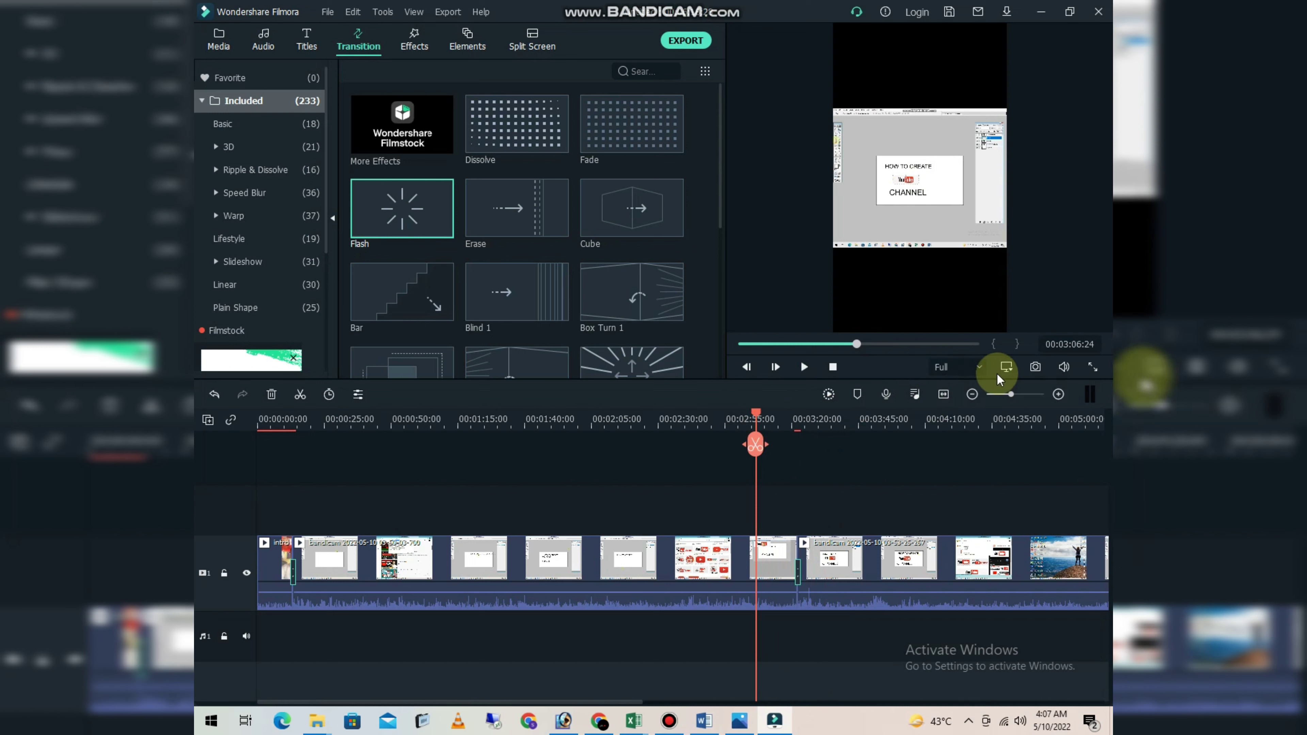
left_click(1006, 367)
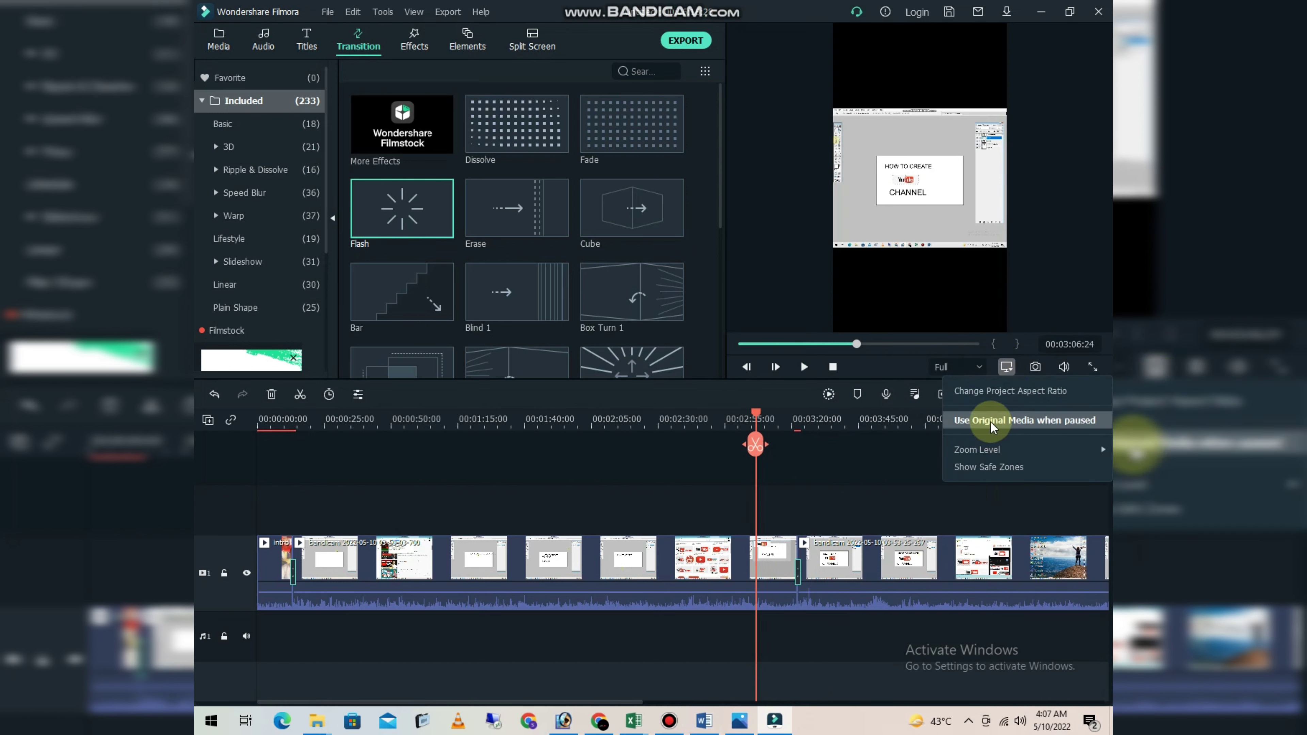
left_click(1012, 421)
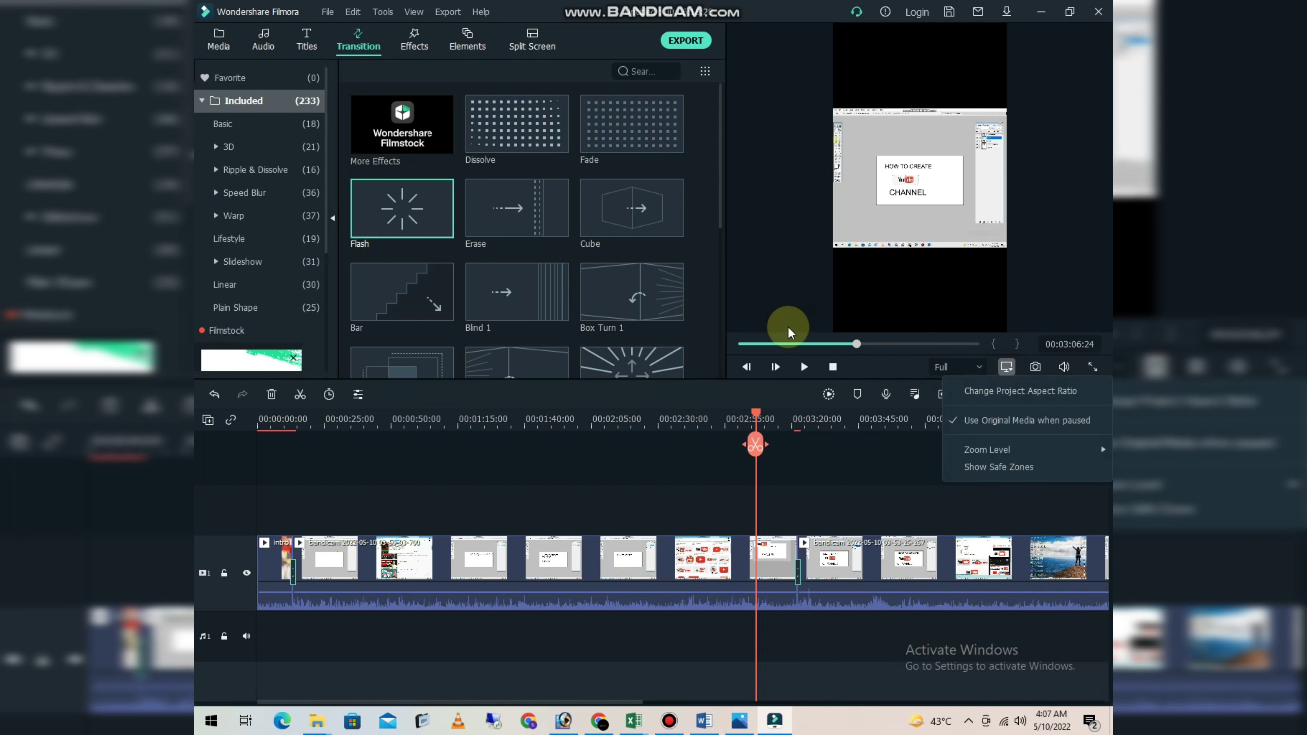
left_click(810, 296)
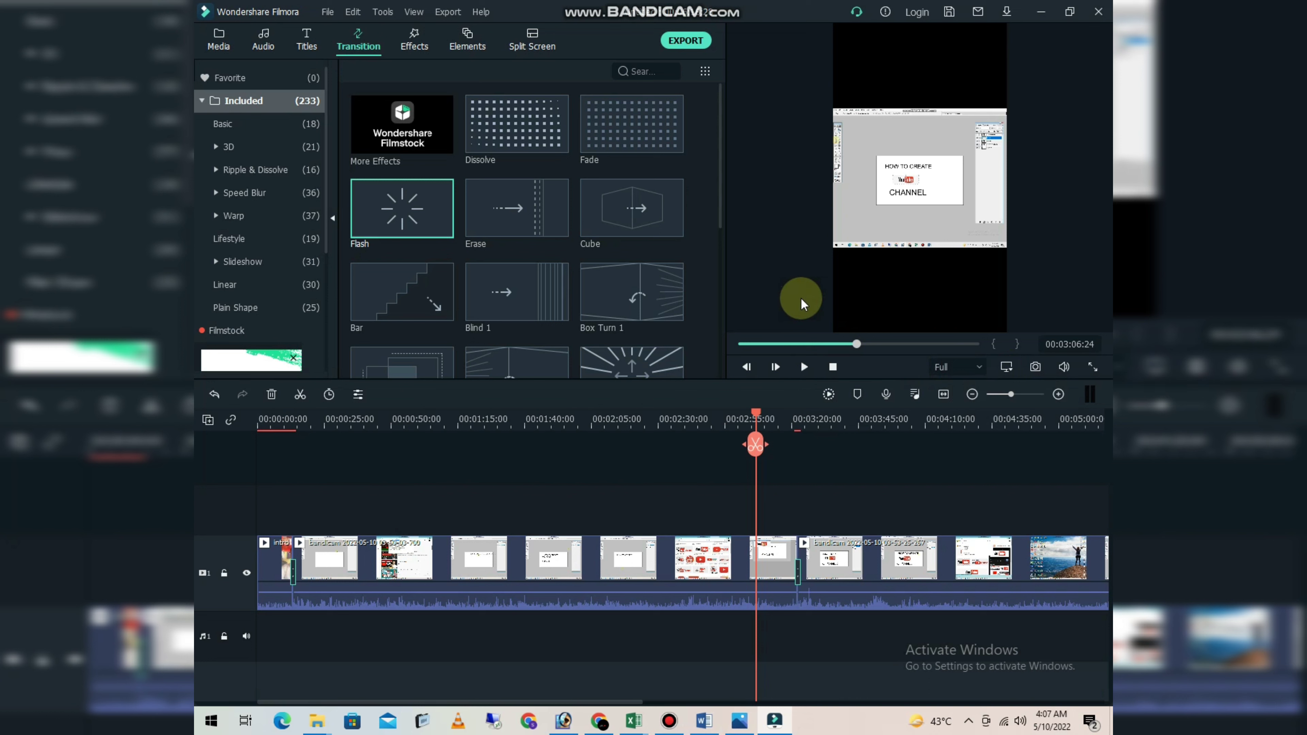
- Fit the whole timeline in view, try the 1/16 preview playback quality and return it to Full
left_click(941, 395)
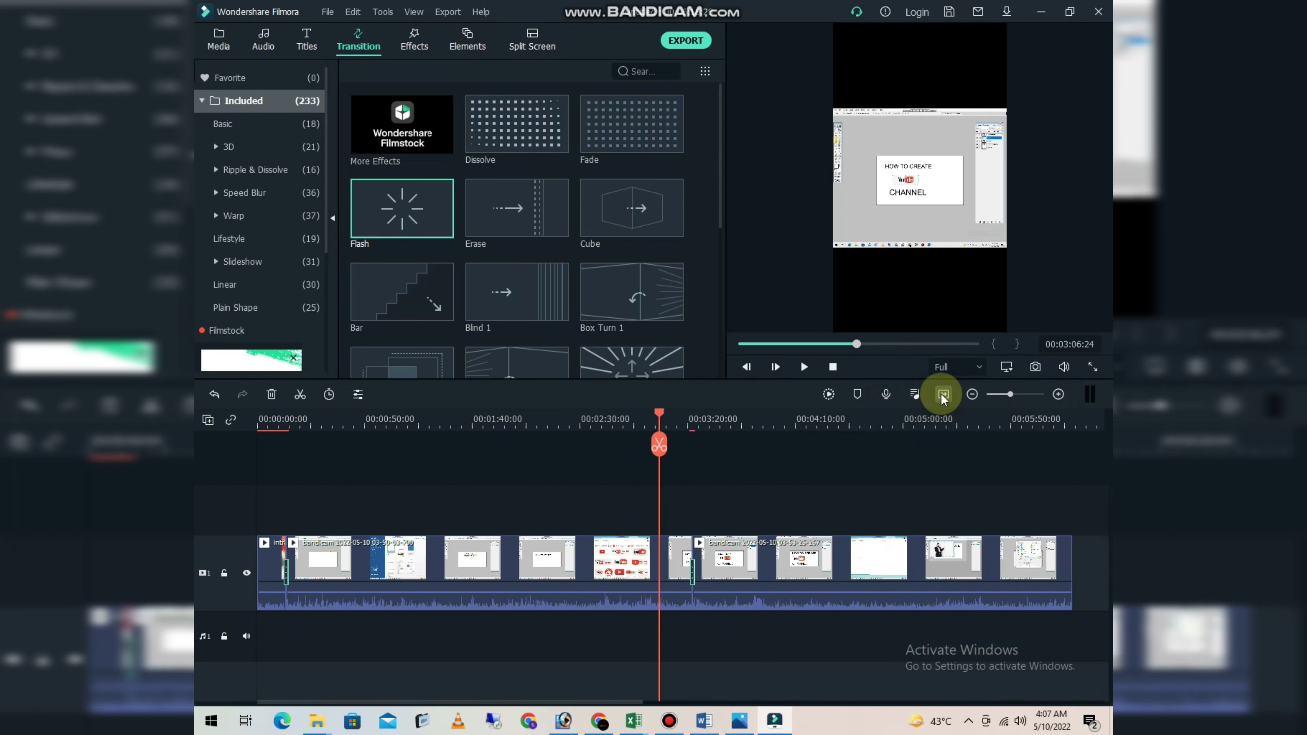
left_click(969, 369)
left_click(942, 485)
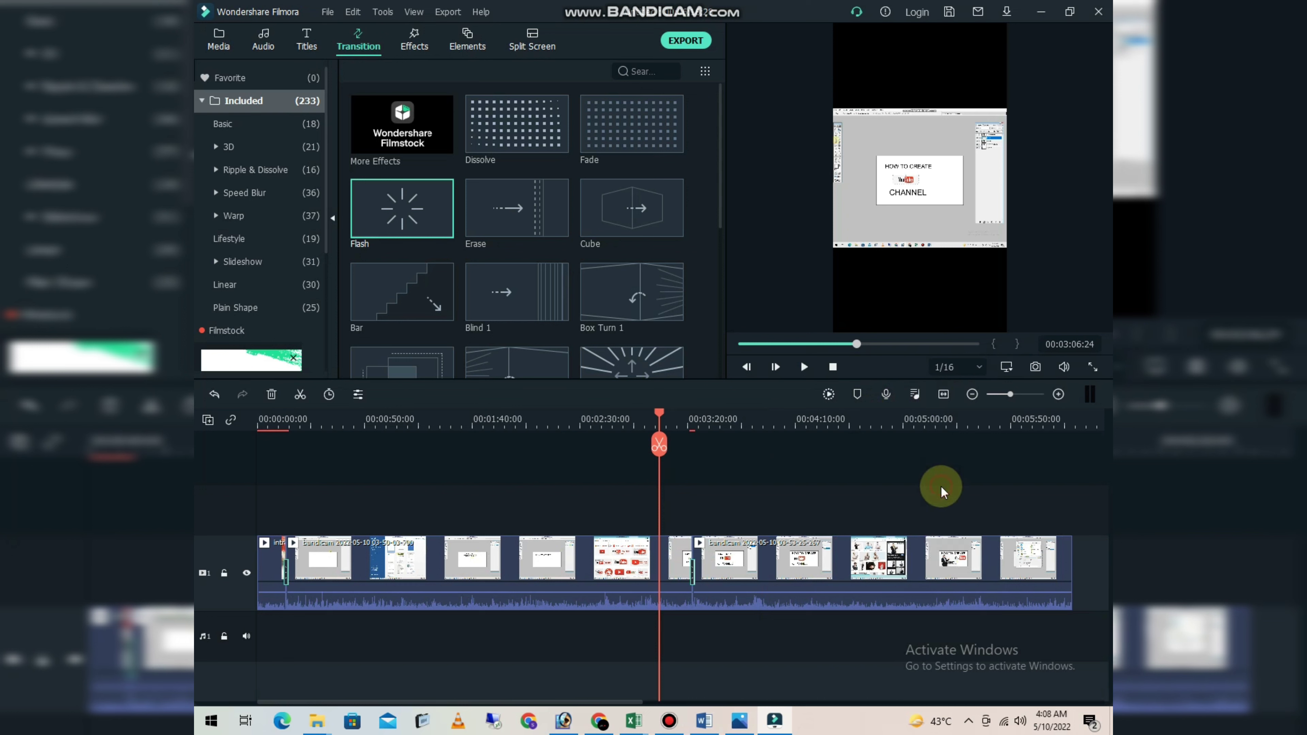
left_click(958, 368)
left_click(956, 394)
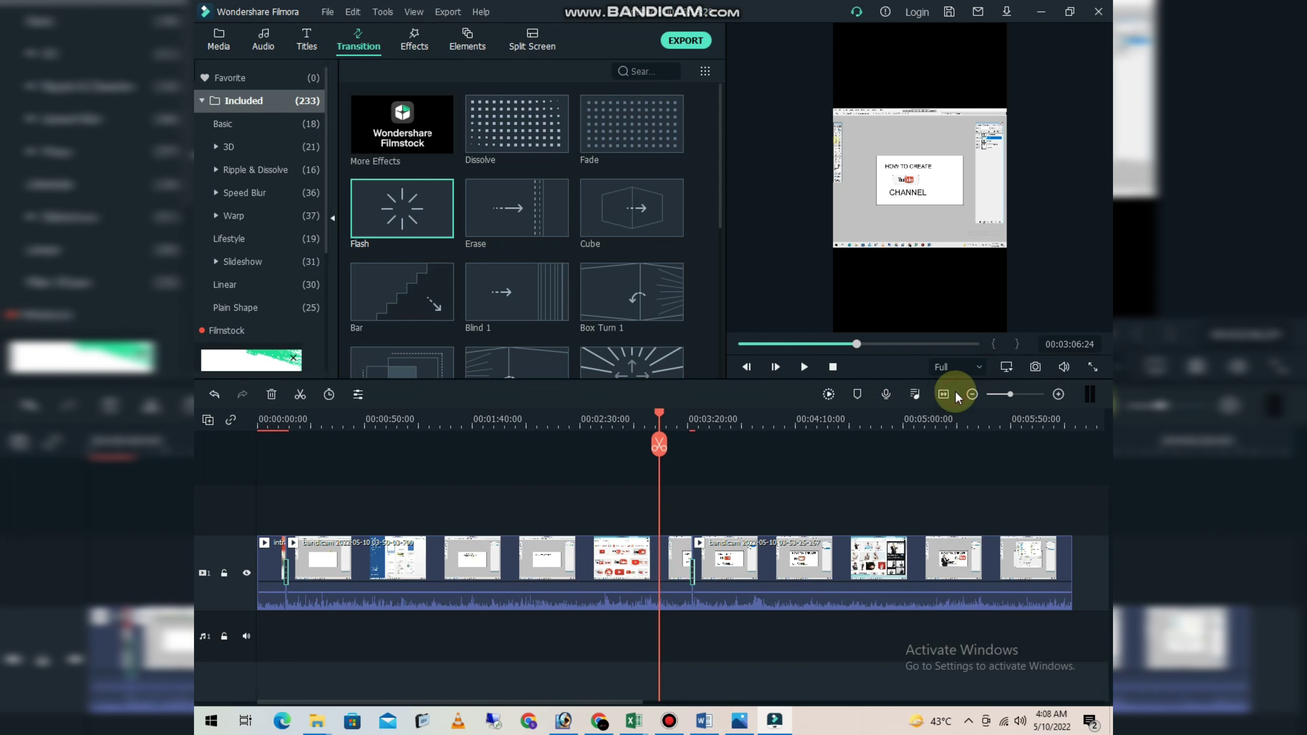
- Open the project aspect ratio settings and confirm them with 9:16 (Portrait)
left_click(1006, 368)
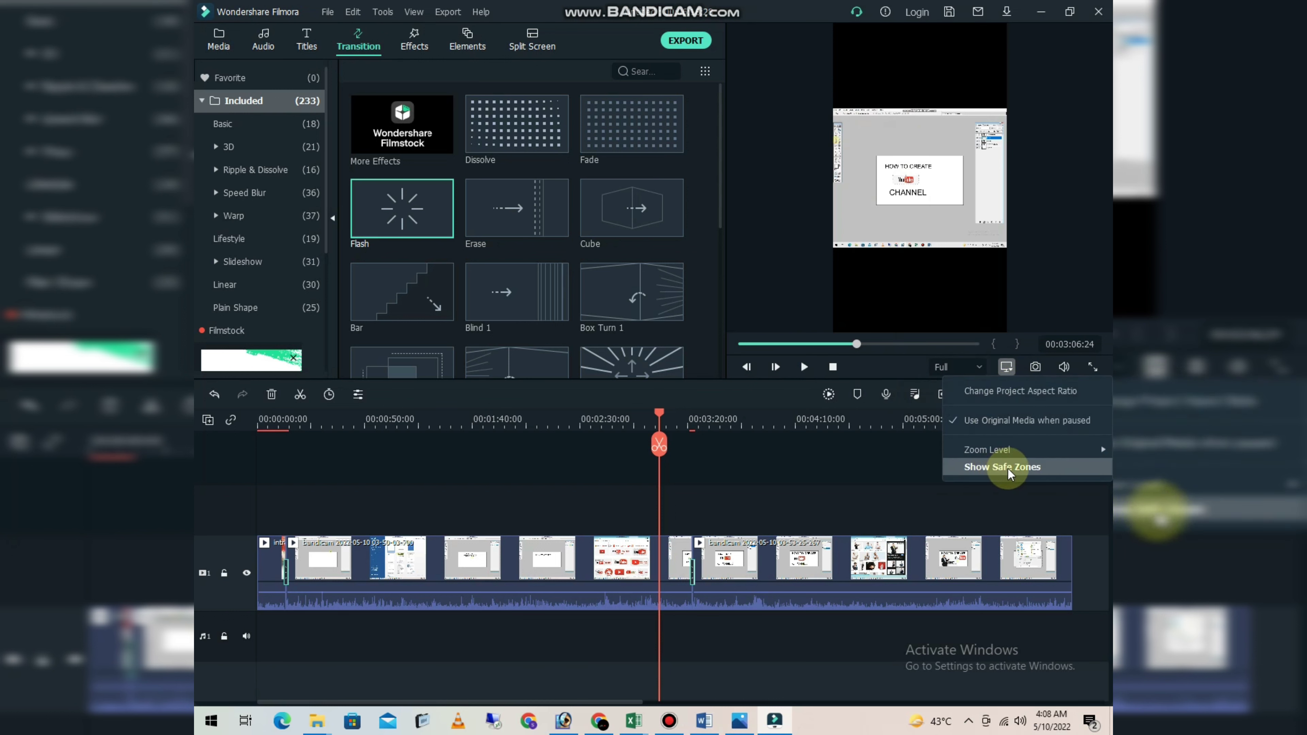
mouse_move(998, 448)
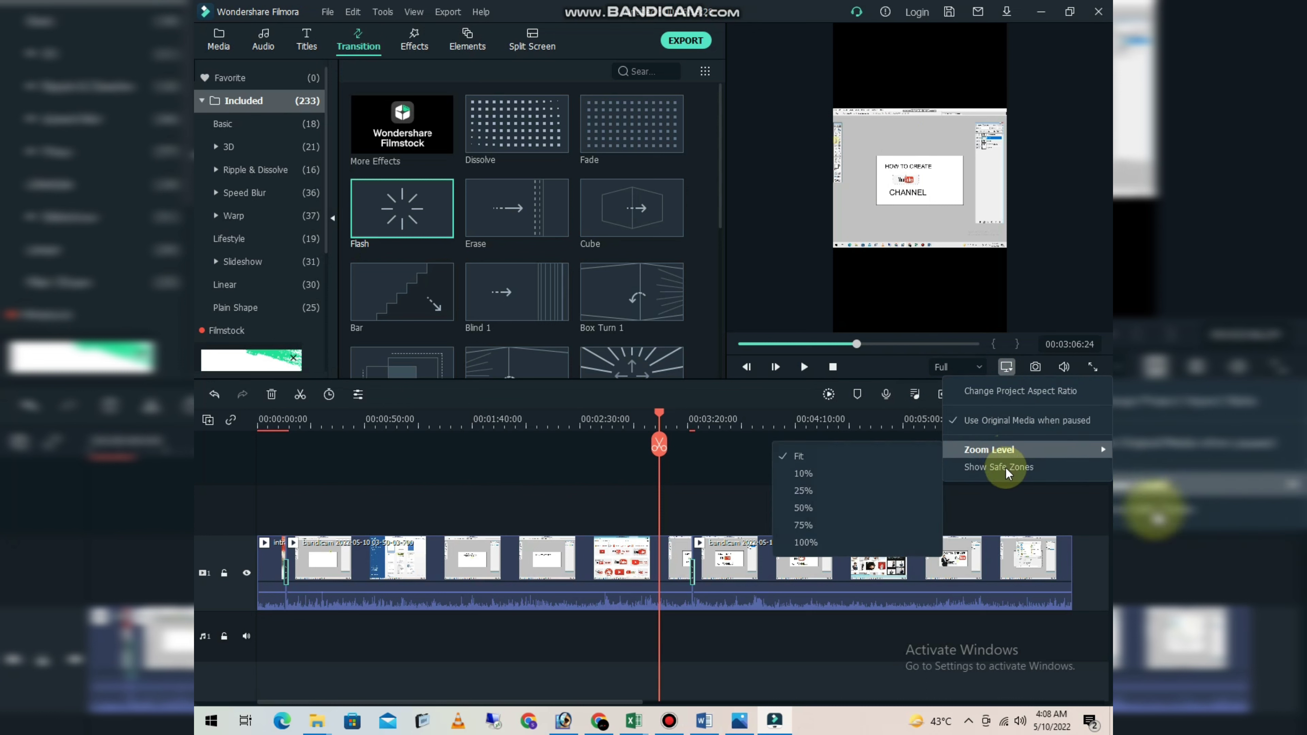
left_click(1007, 401)
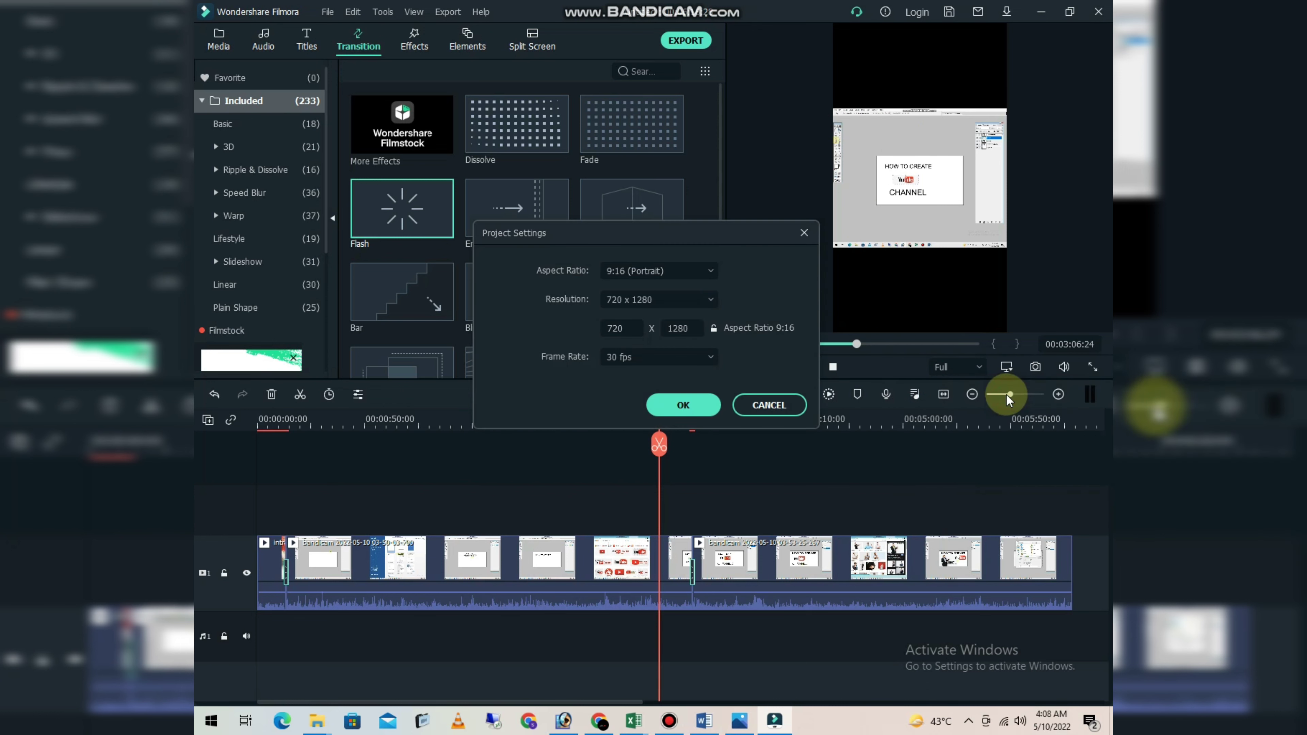
left_click(663, 271)
left_click(625, 412)
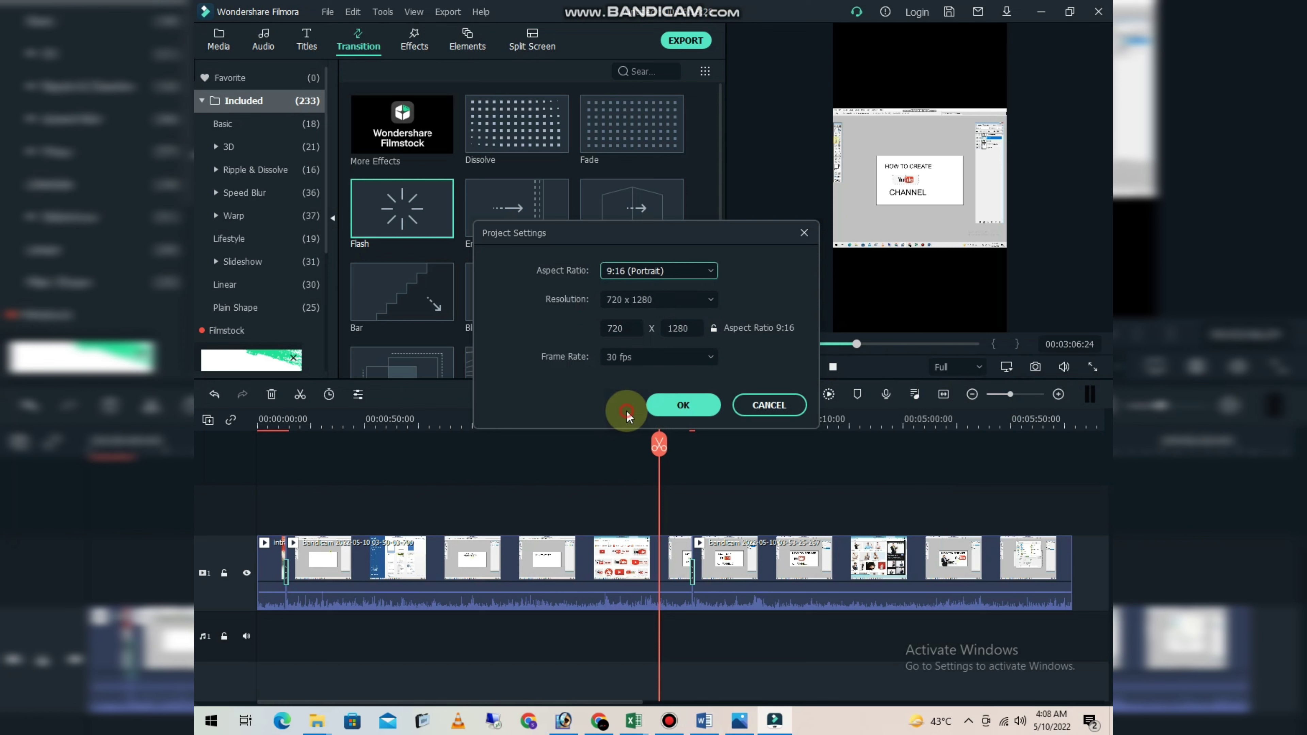
left_click(690, 408)
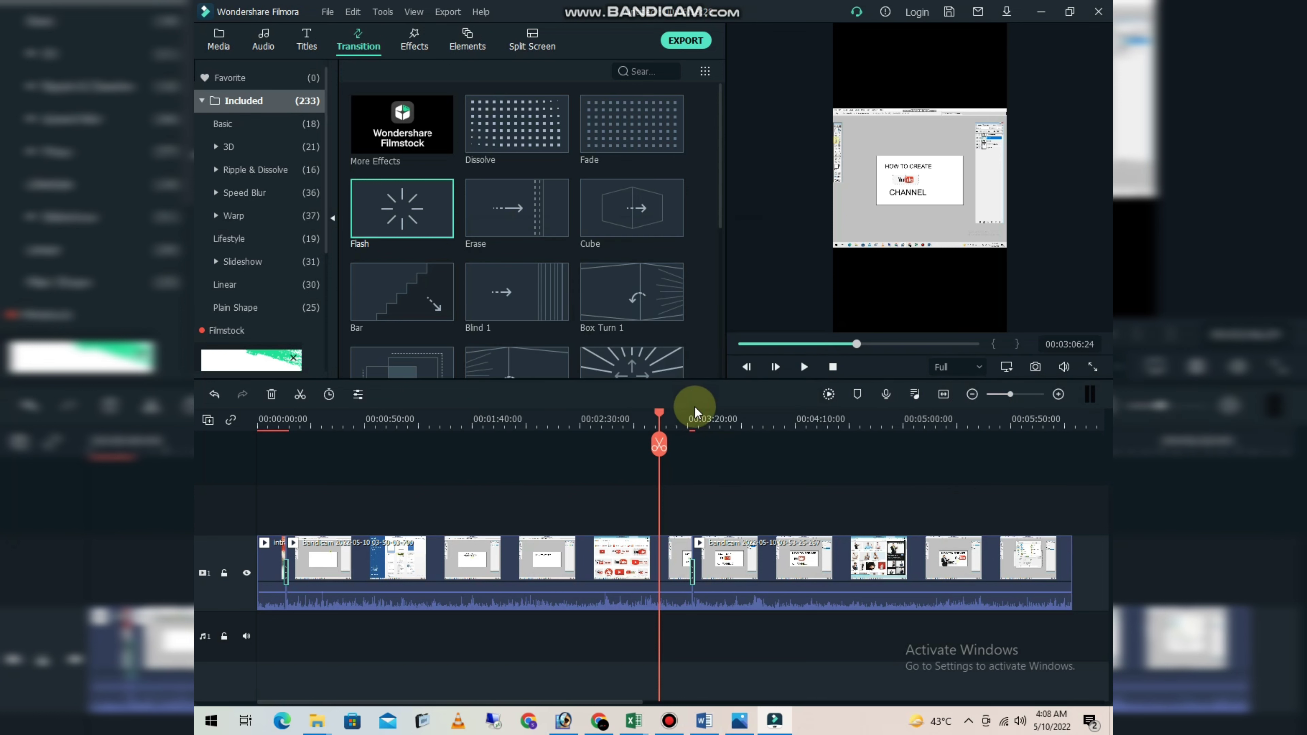
- Change the project aspect ratio to 16:9 (Widescreen) and move the playhead to 00:05:33:07 to check the picture
left_click(1006, 367)
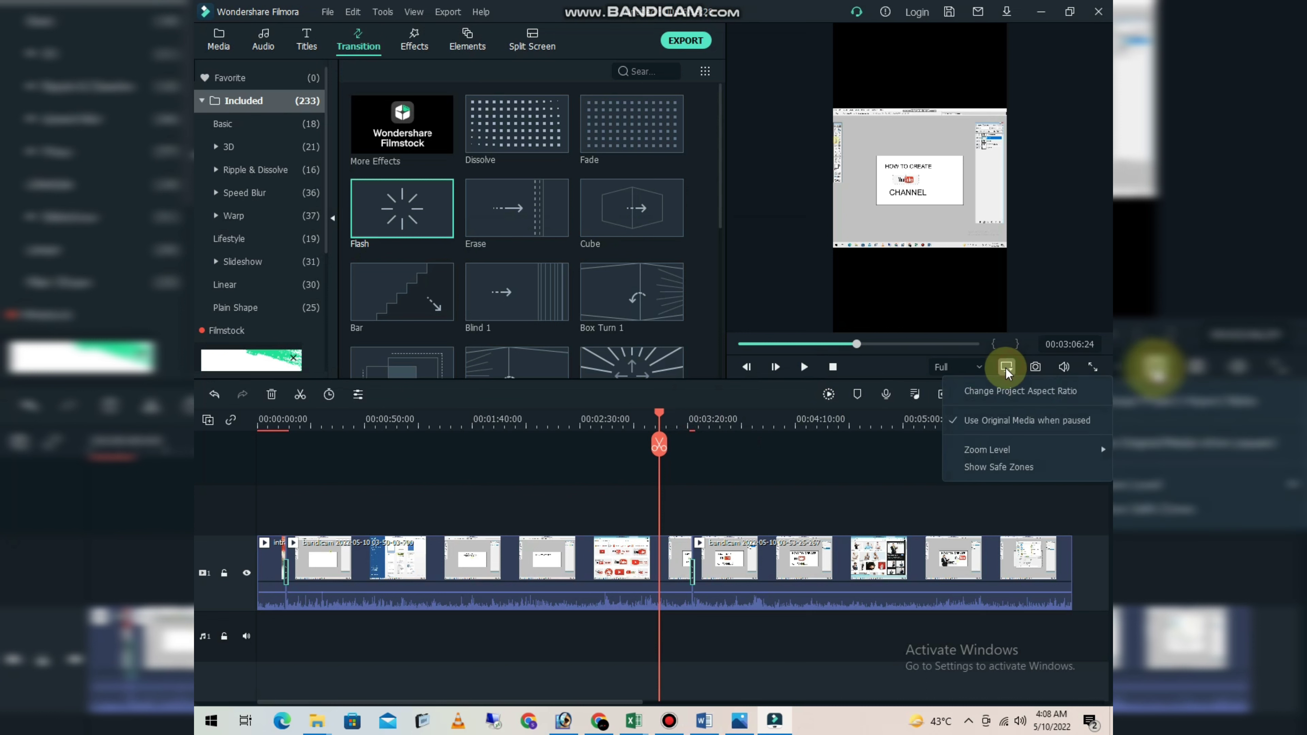
left_click(988, 391)
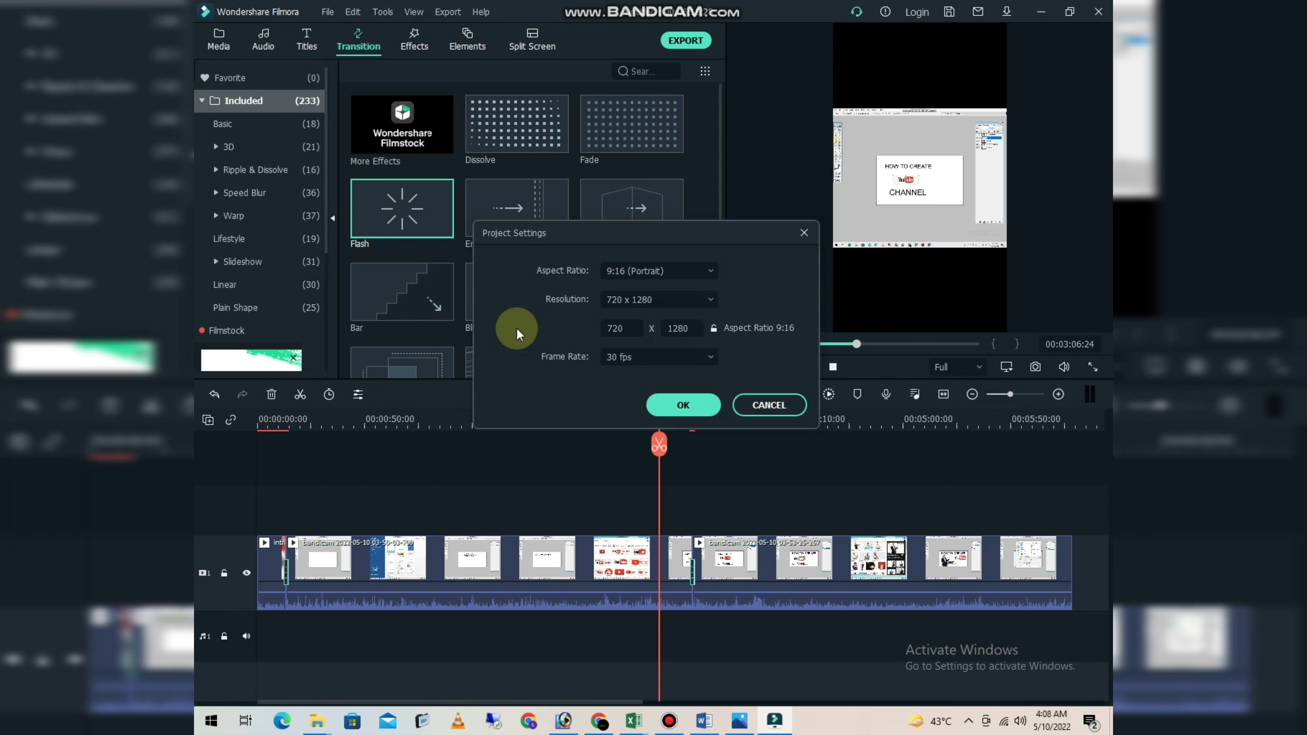
left_click(670, 271)
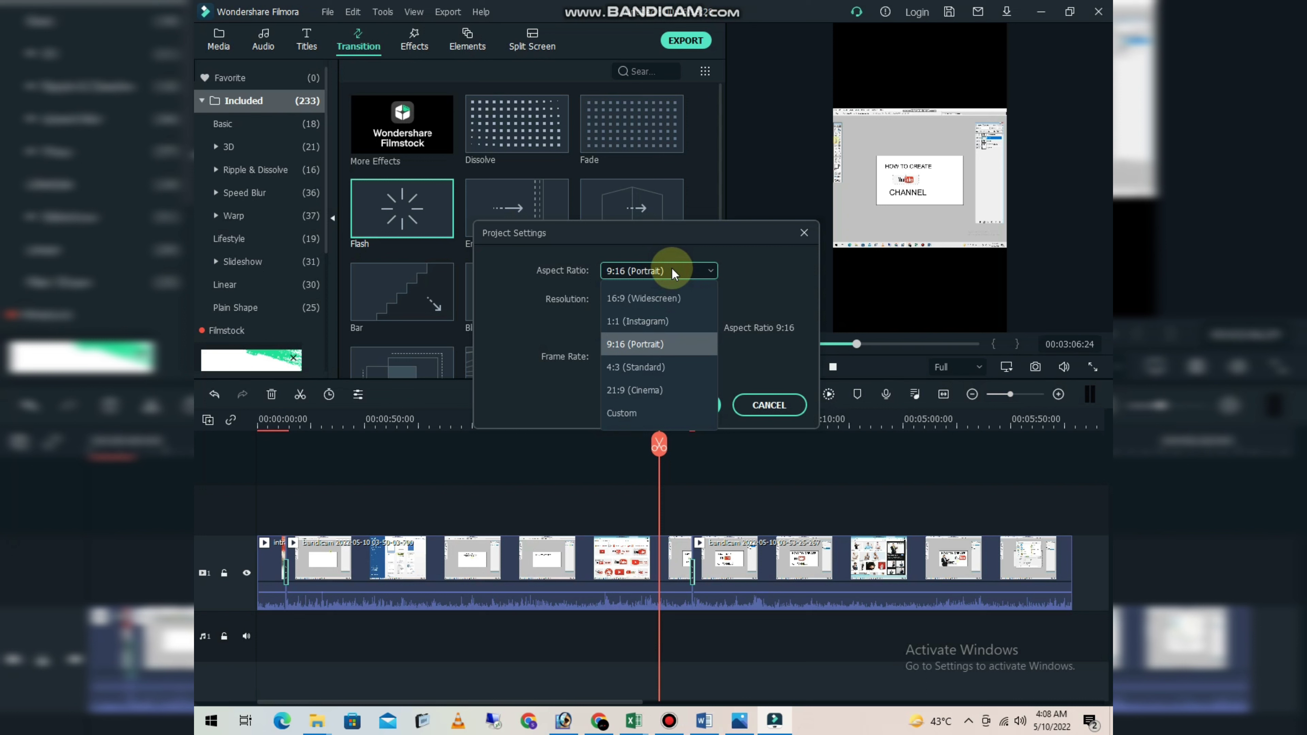
left_click(649, 297)
left_click(678, 406)
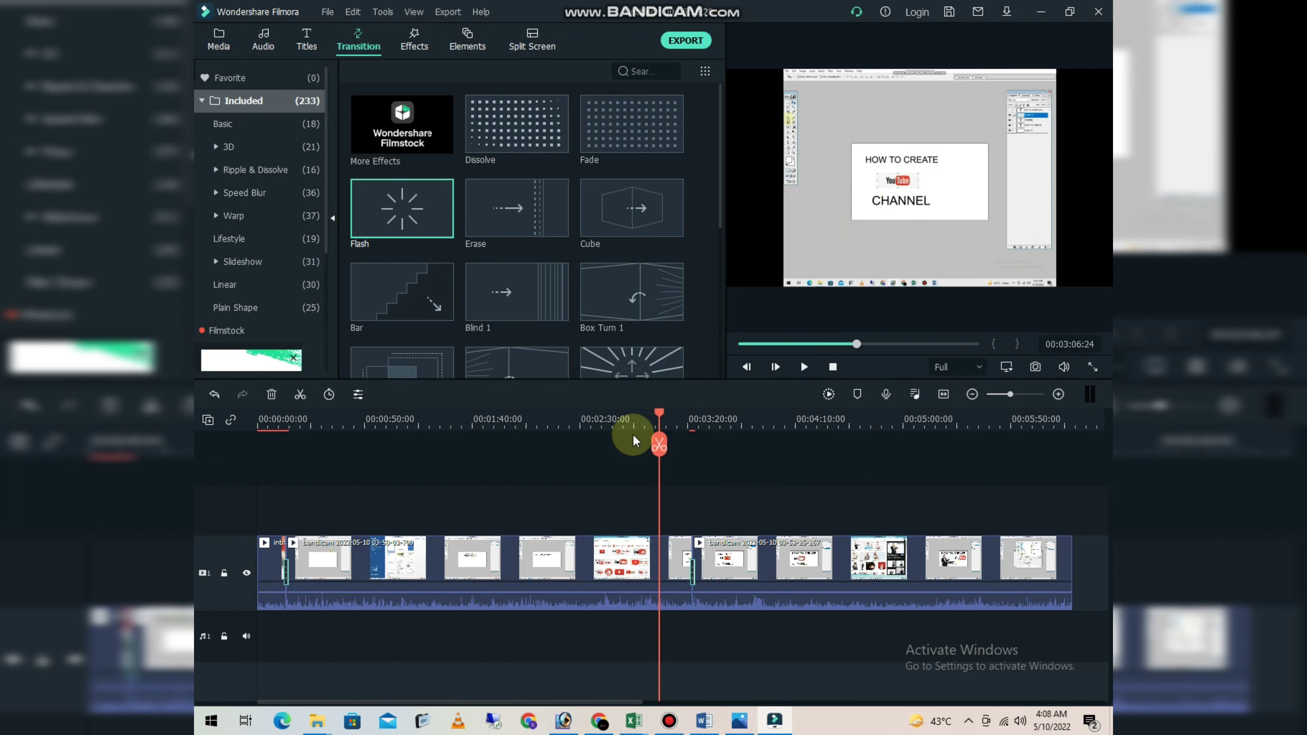
left_click_drag(661, 414, 973, 563)
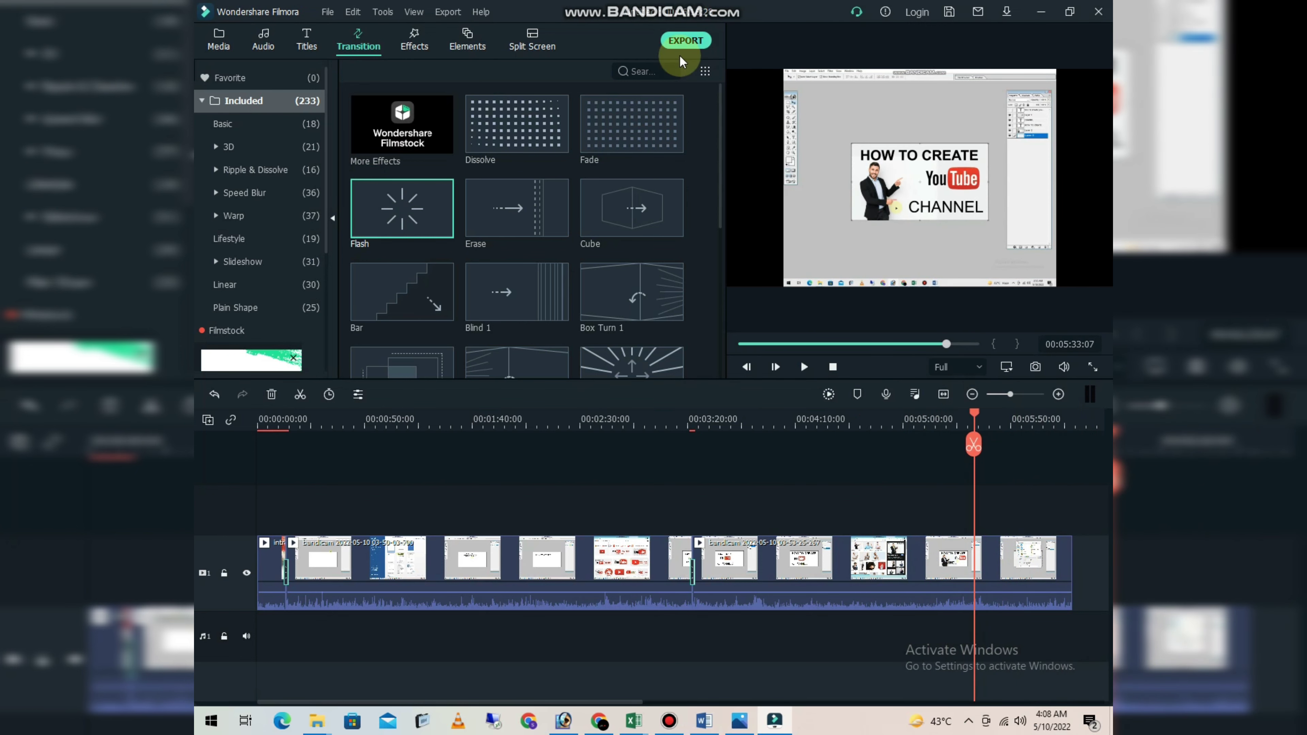
- Open the export settings for a local MP4 file and name the video "How to make good thilmin adobe"
left_click(683, 40)
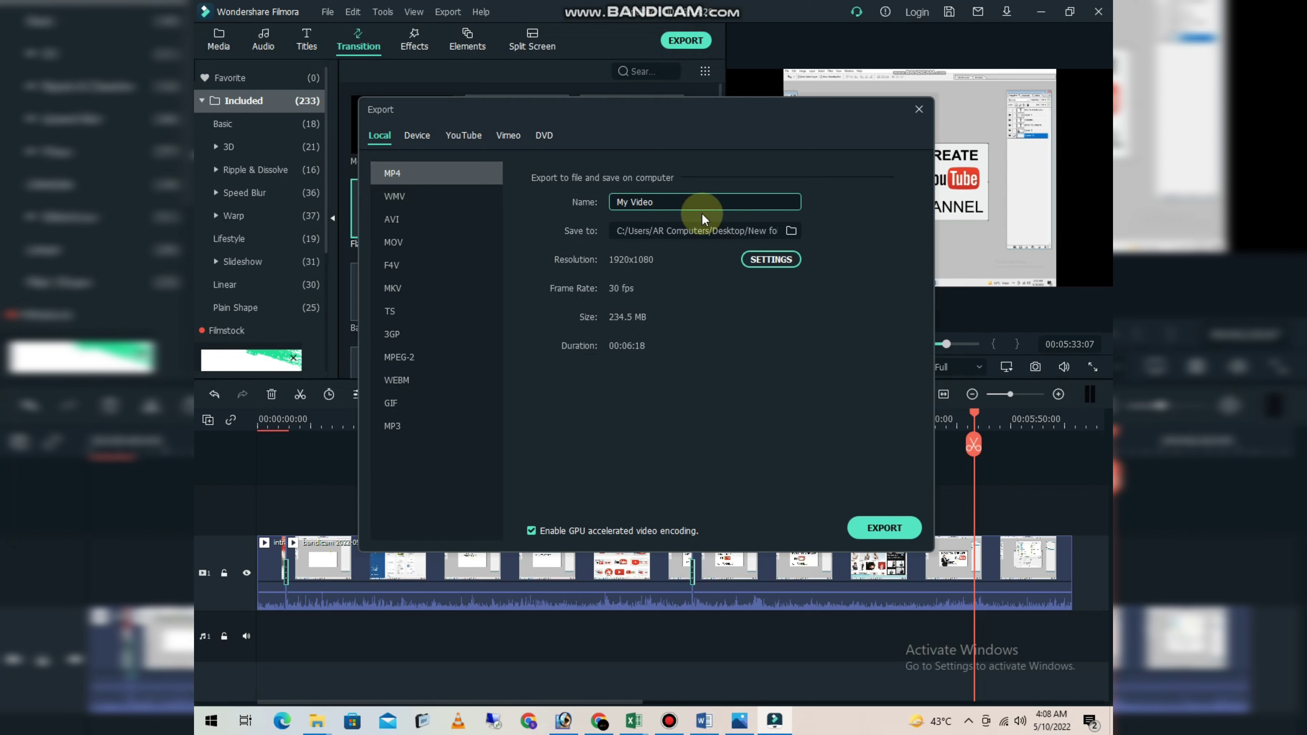
left_click_drag(671, 202, 593, 210)
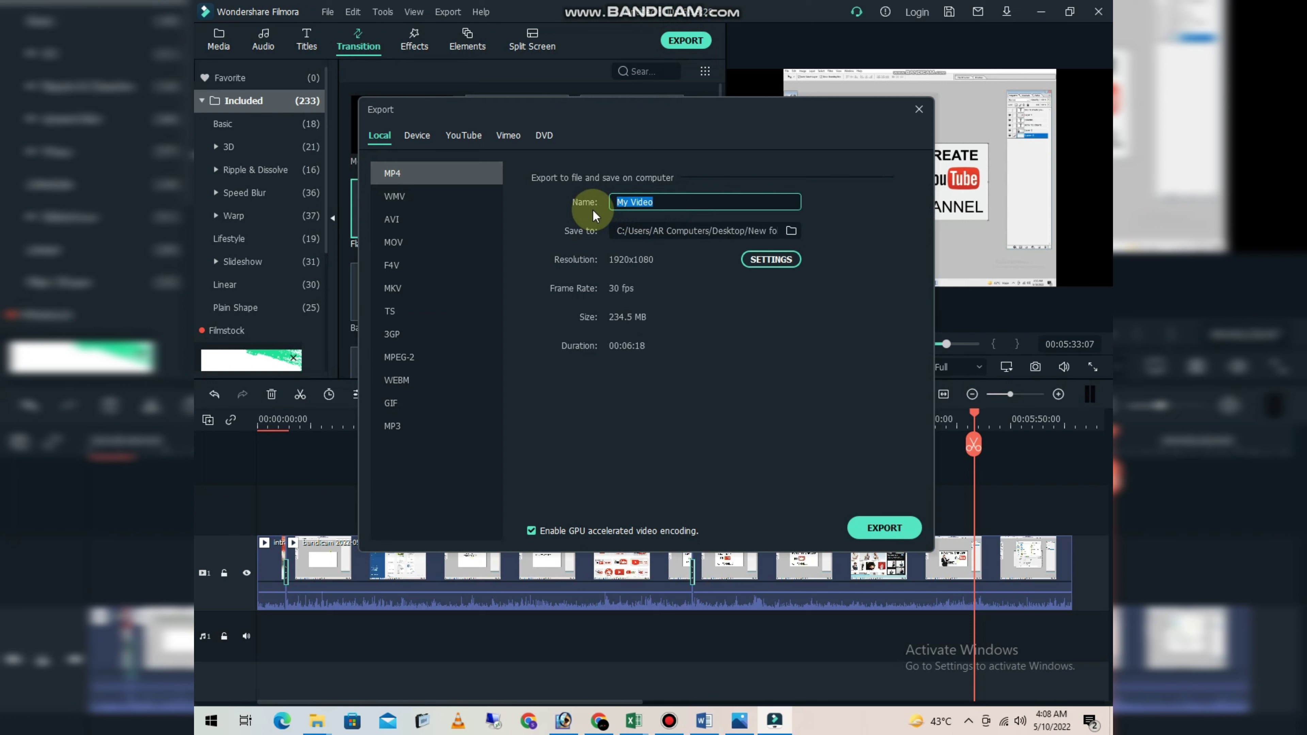
type("How to make good thilmin ad")
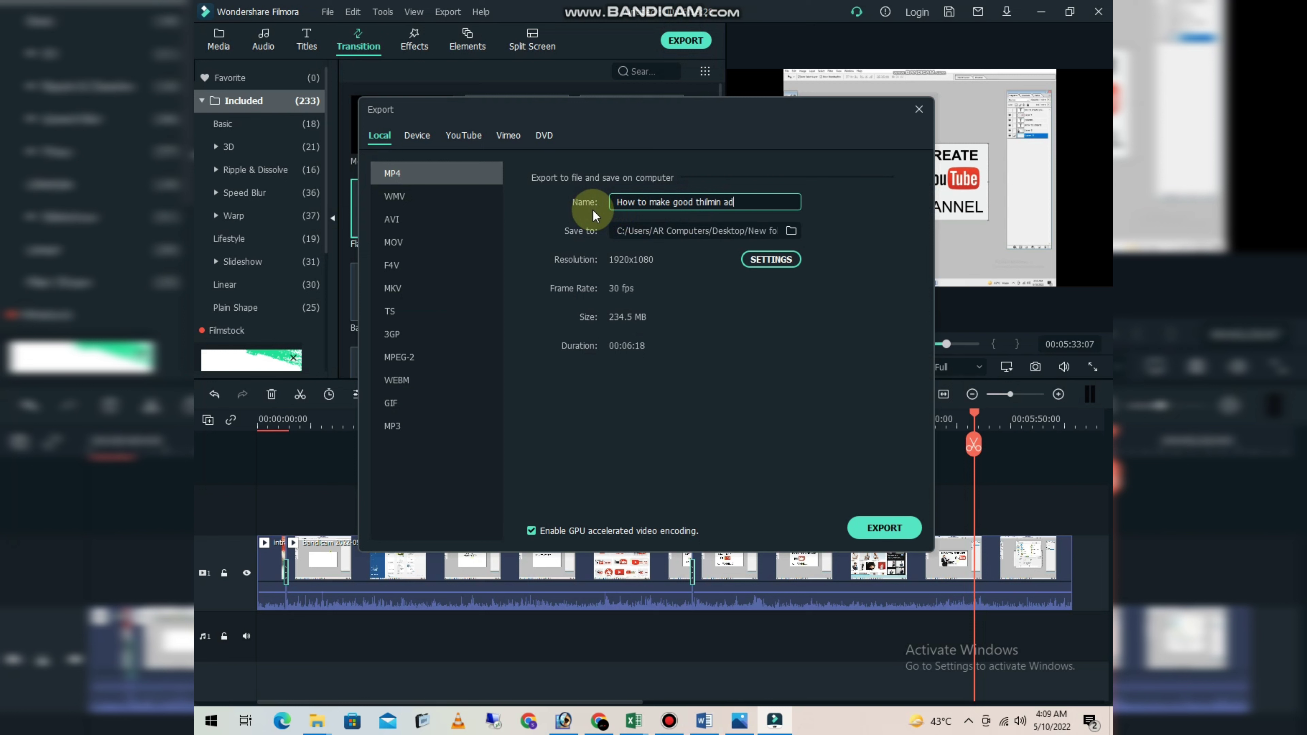
type("obe")
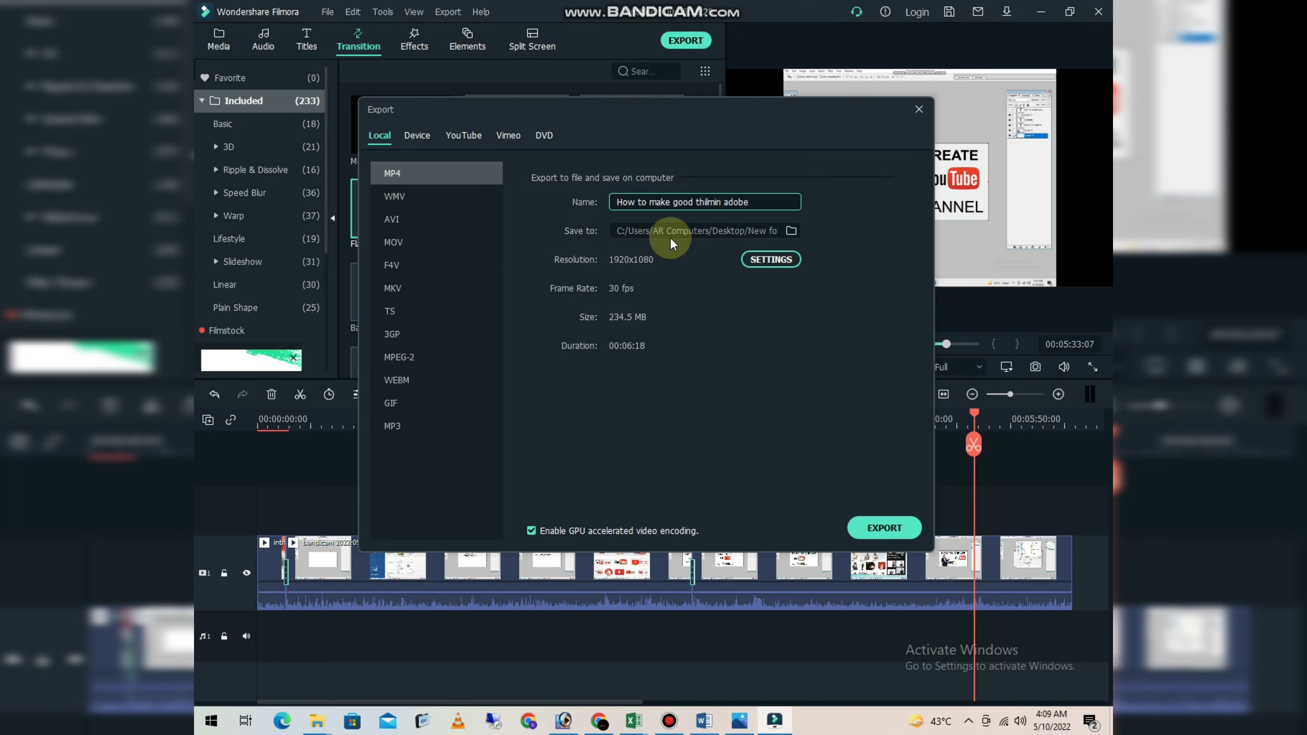
- Choose New folder (2) on the Desktop as the save location and start exporting the video
left_click(790, 231)
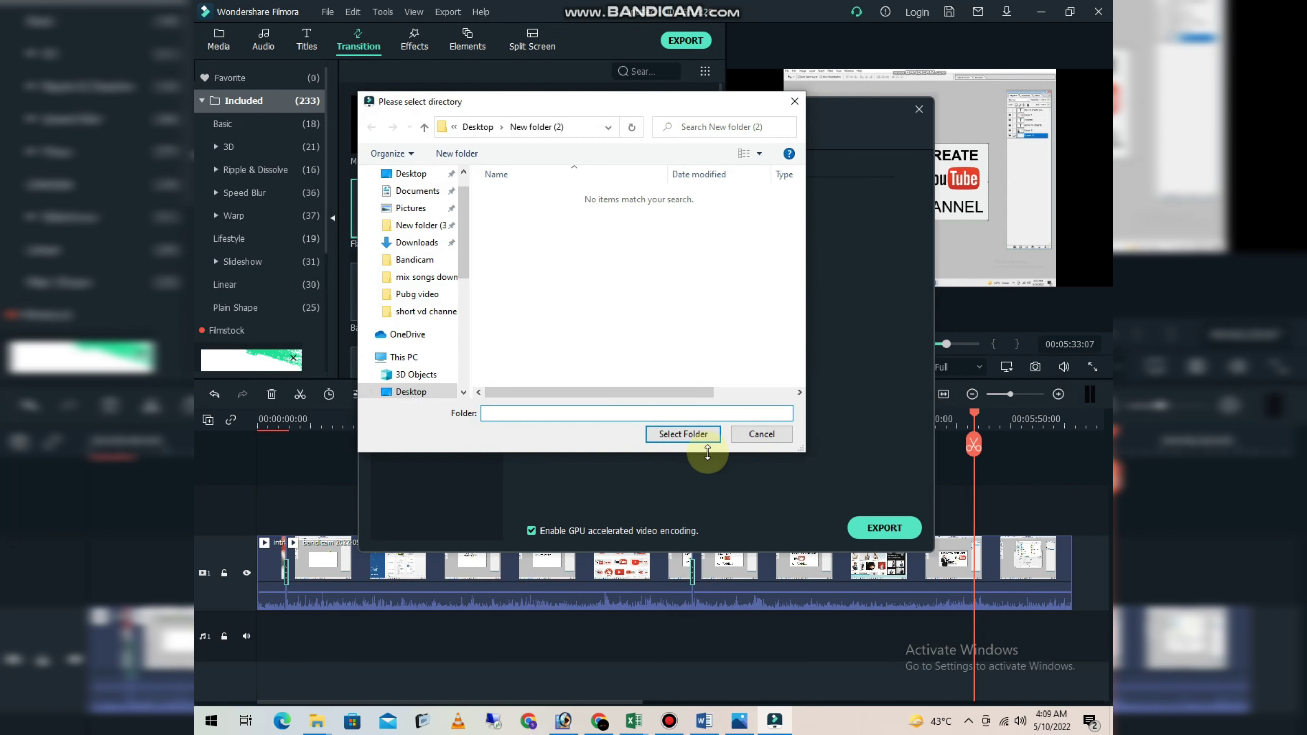
left_click(694, 438)
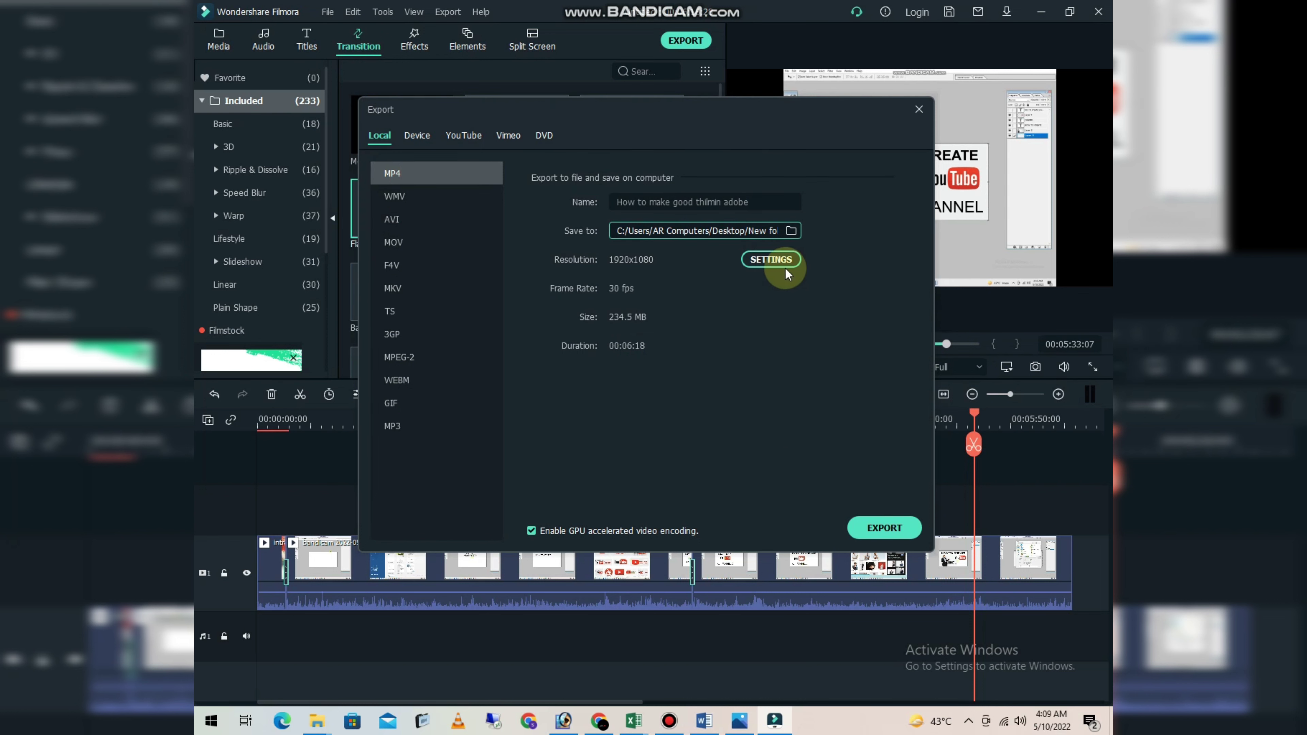
left_click(885, 529)
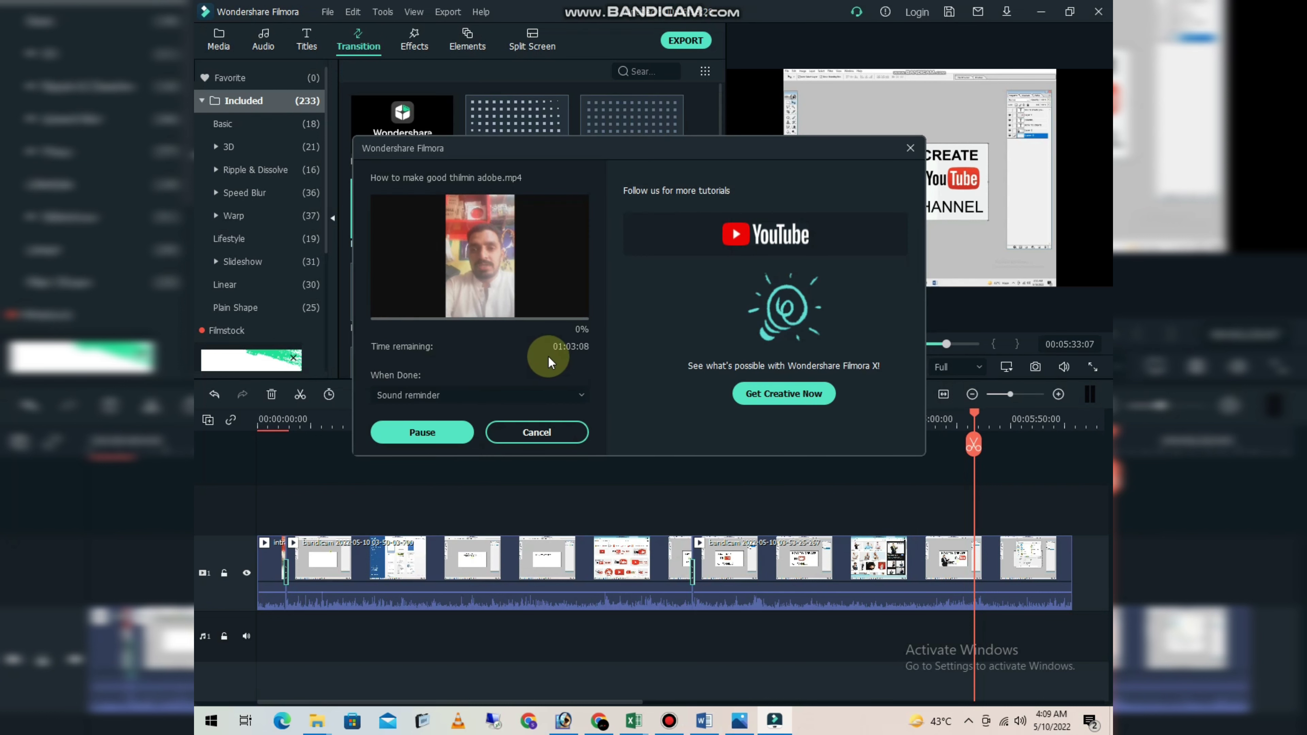